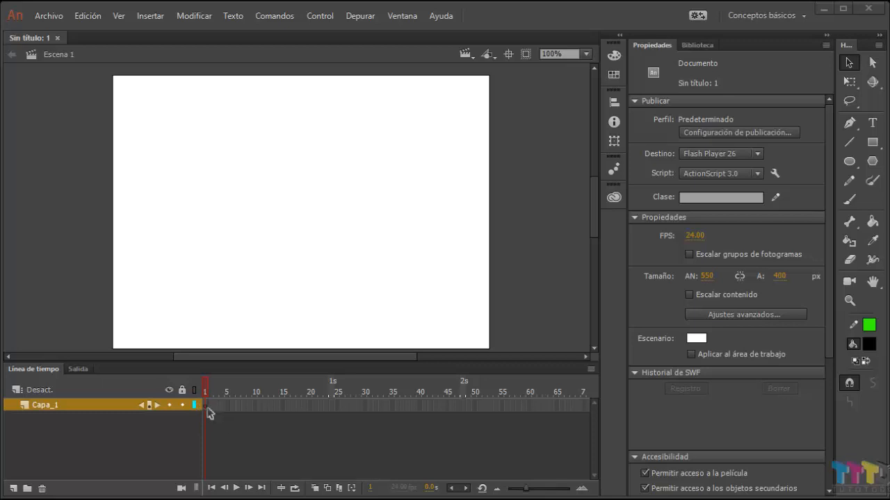
Step: Draw a black circle with a green outline near the middle of the stage and delete it
click(850, 161)
drag(244, 147, 364, 275)
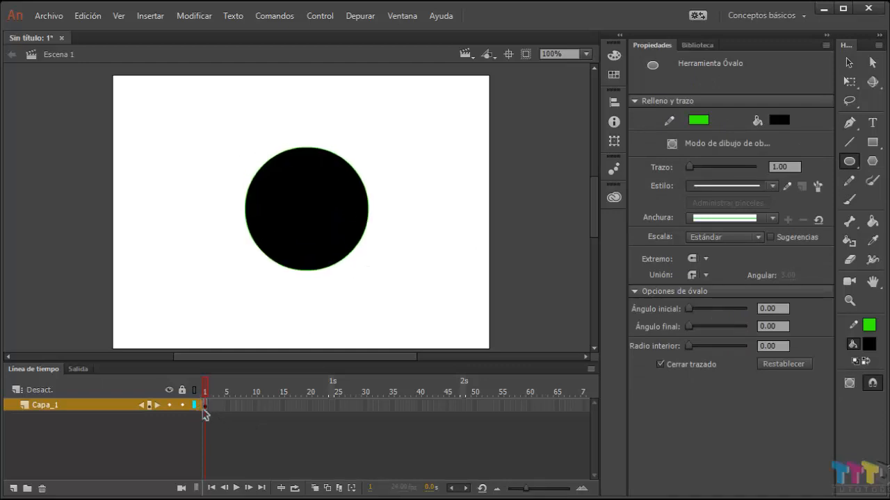
click(849, 62)
drag(225, 131, 420, 304)
key(Delete)
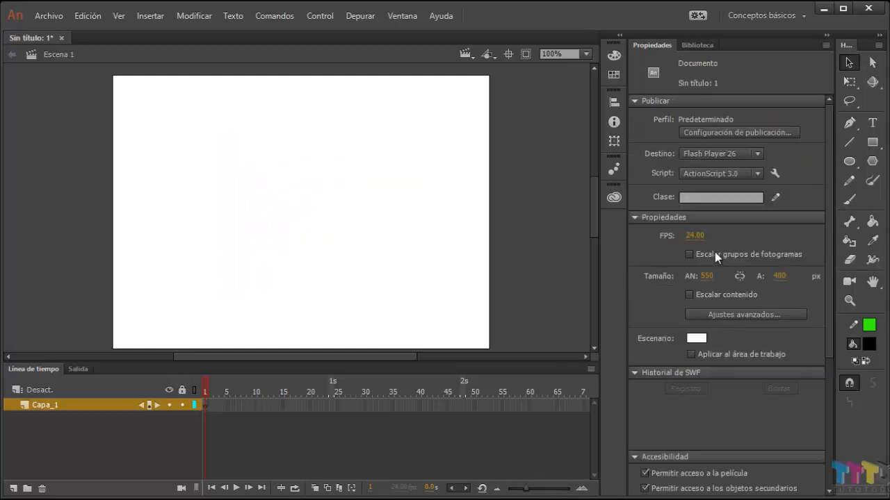
Step: Draw a tiny vertical green line about 6 px tall in the upper right part of the stage
click(848, 141)
drag(378, 160, 378, 164)
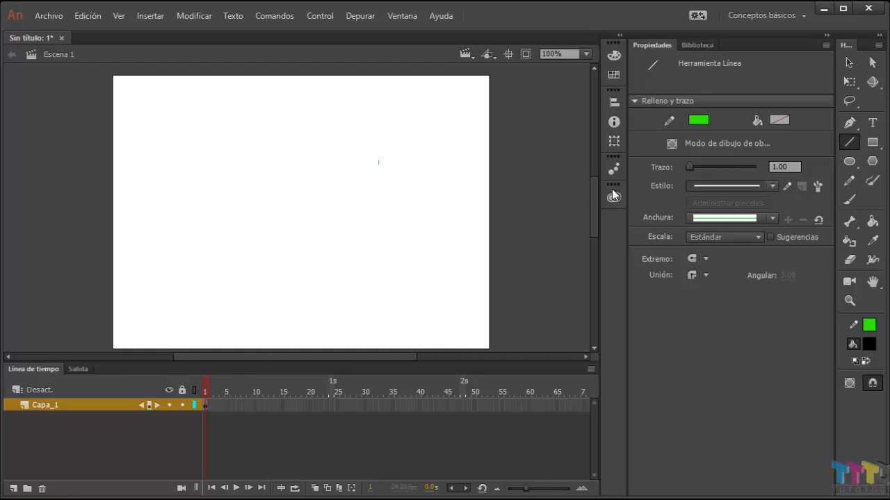
click(848, 62)
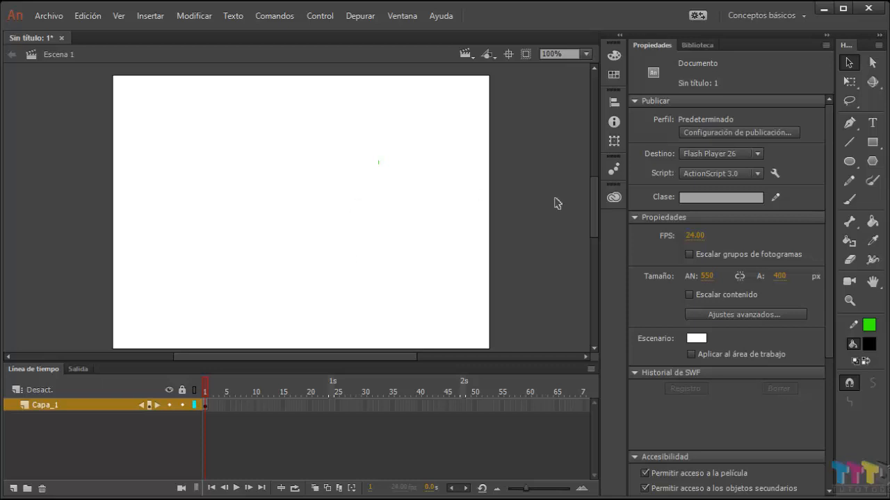
Step: Draw one large black oval and four smaller black circles scattered around the stage
click(849, 161)
drag(203, 110, 325, 215)
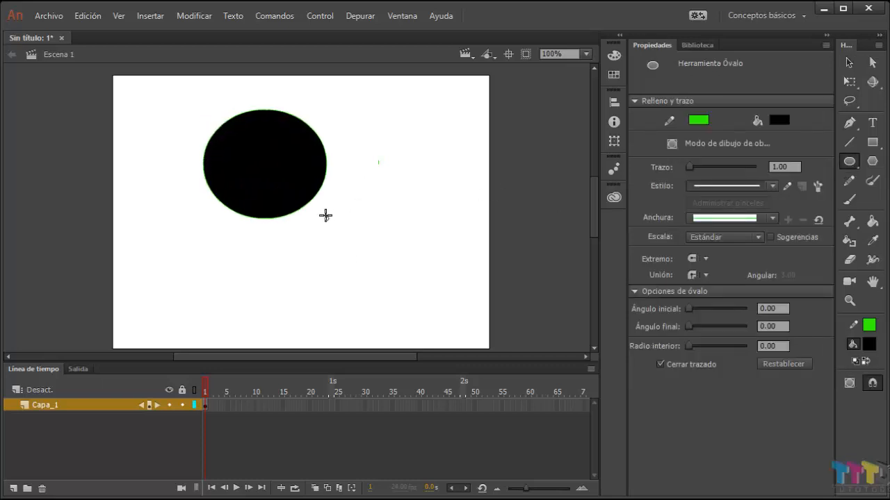
drag(325, 259, 365, 300)
drag(407, 169, 452, 215)
drag(415, 92, 465, 142)
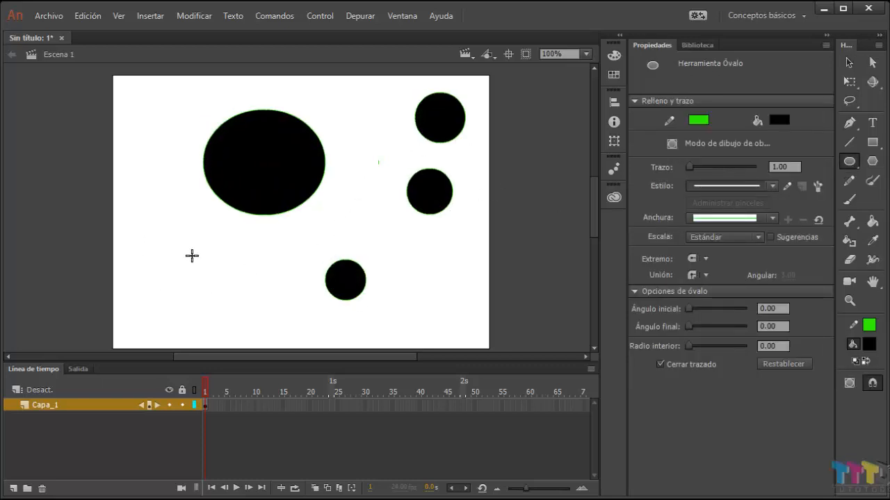
drag(157, 223, 222, 286)
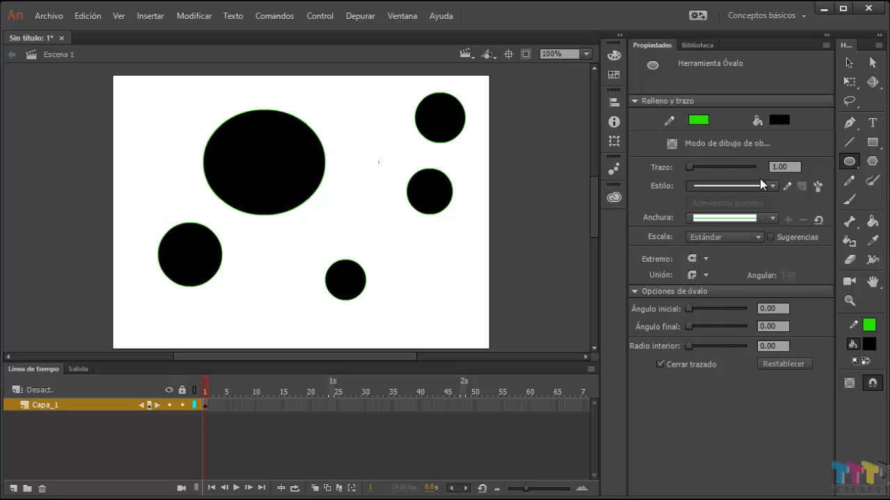
click(849, 63)
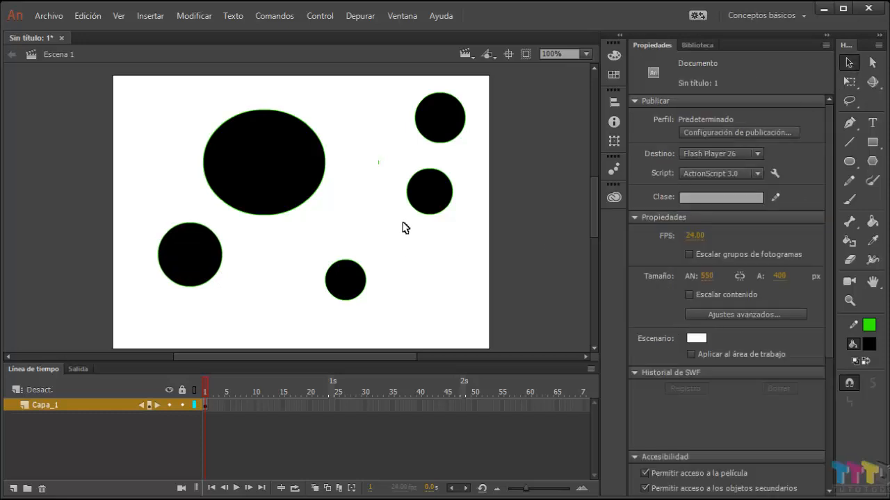
Step: Select all the artwork on frame 1 of Capa_1 through its keyframe and delete it
mouse_move(391, 156)
mouse_down()
mouse_move(371, 179)
mouse_move(370, 200)
mouse_up()
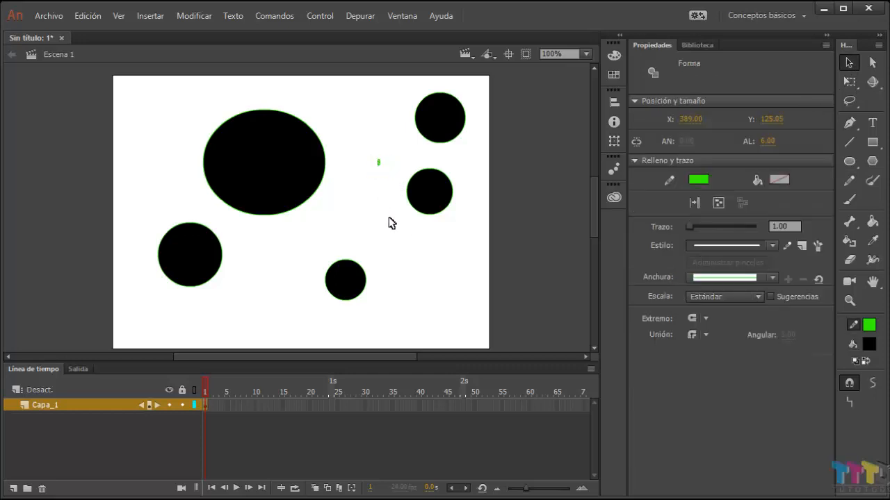
click(388, 223)
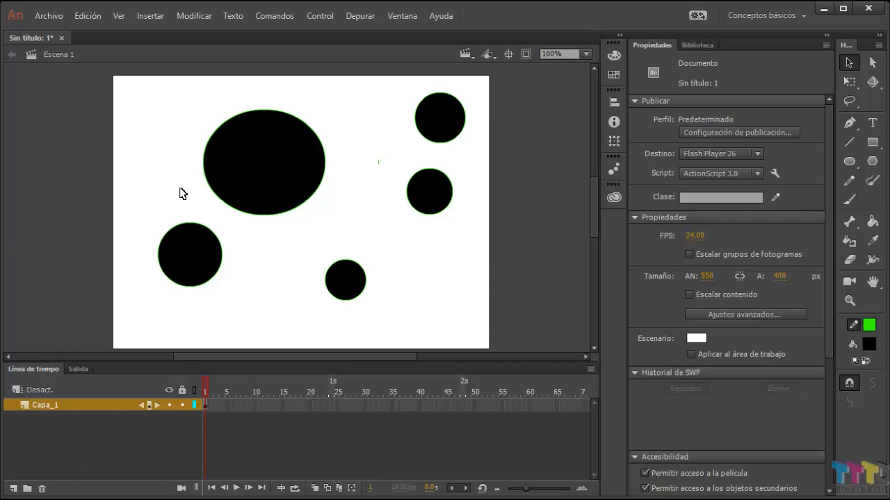
click(207, 406)
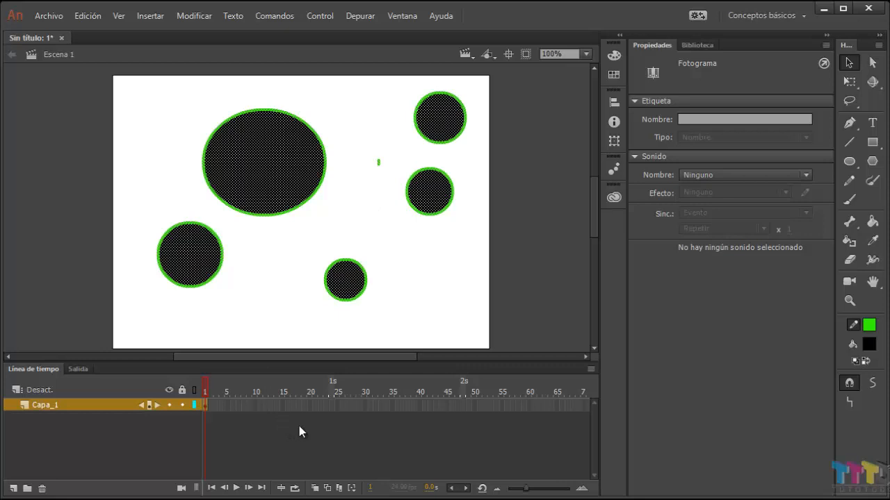
key(Delete)
Step: Draw a black circle with a green outline in the upper right corner of the stage
click(849, 160)
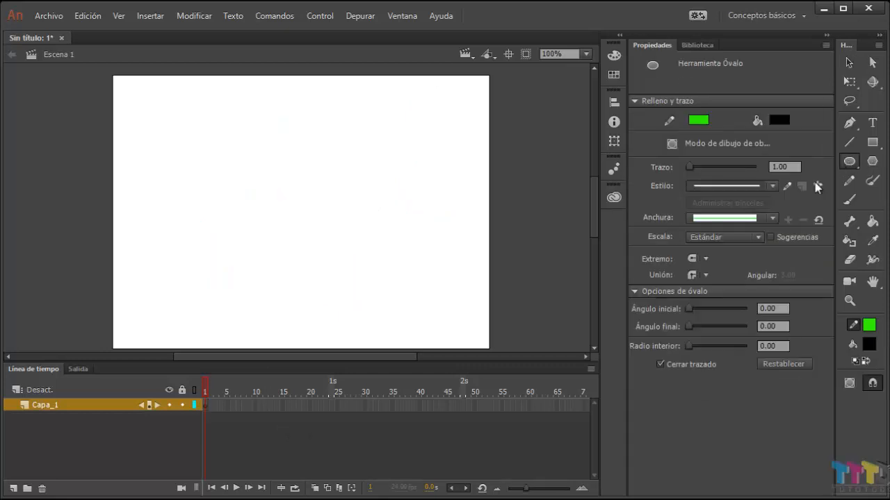
mouse_move(393, 93)
mouse_down()
mouse_move(477, 163)
mouse_move(479, 179)
mouse_up()
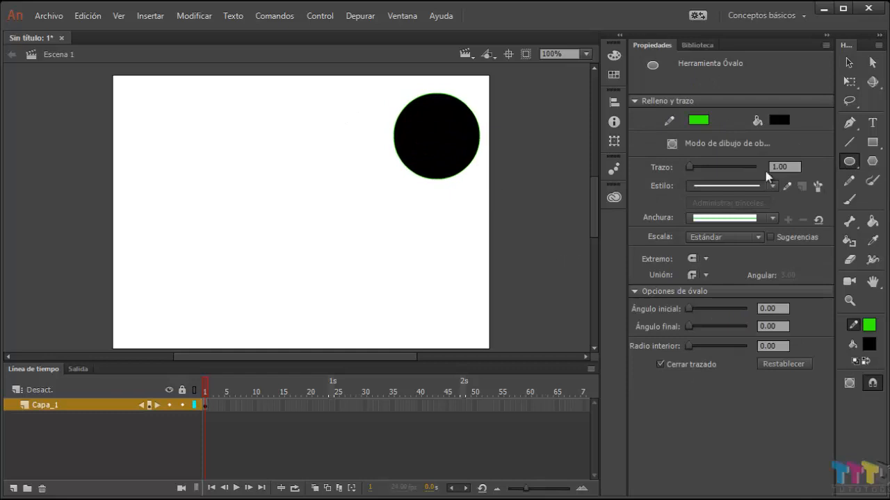
click(849, 62)
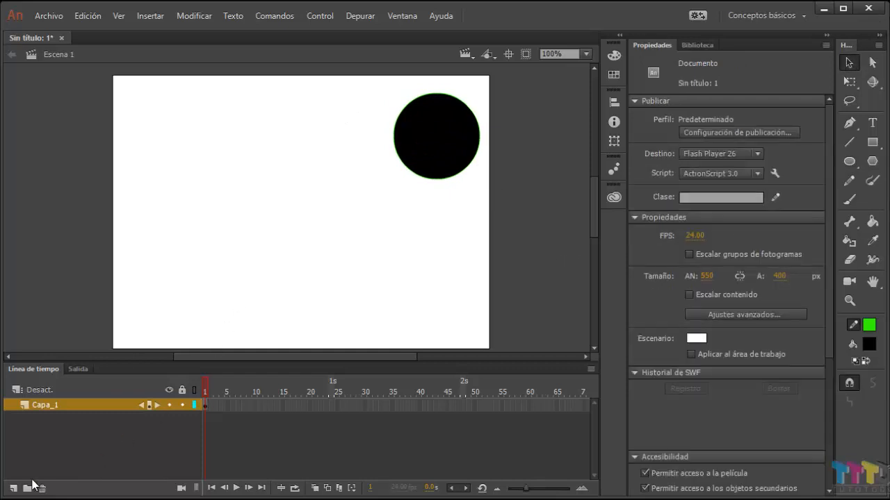
Step: Rename the layer Capa_1 as circulo
double_click(61, 407)
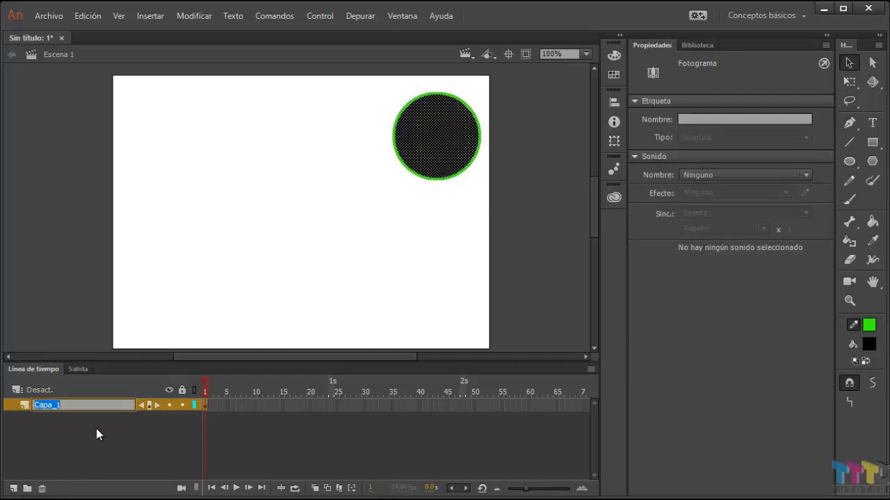
text(circulo)
key(Return)
Step: Add a layer named rectangulo and draw a small black rectangle on it in the left part of the stage
click(13, 489)
double_click(50, 408)
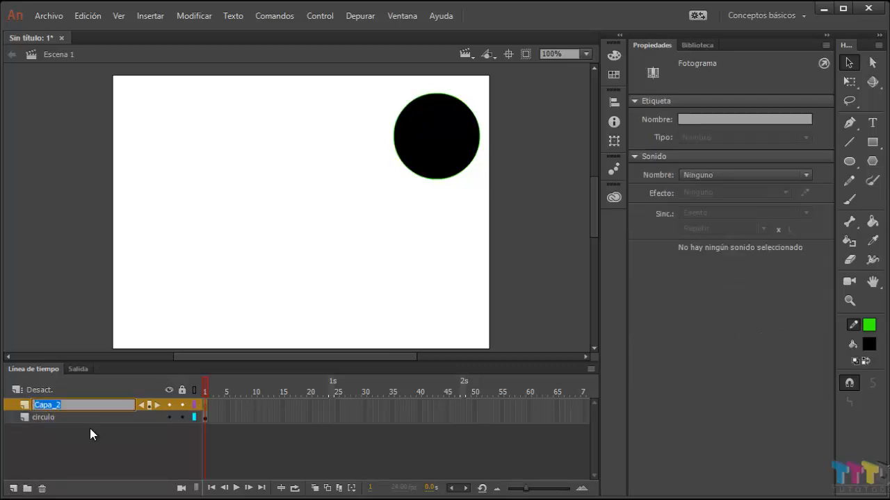
text(rectangulo)
click(872, 142)
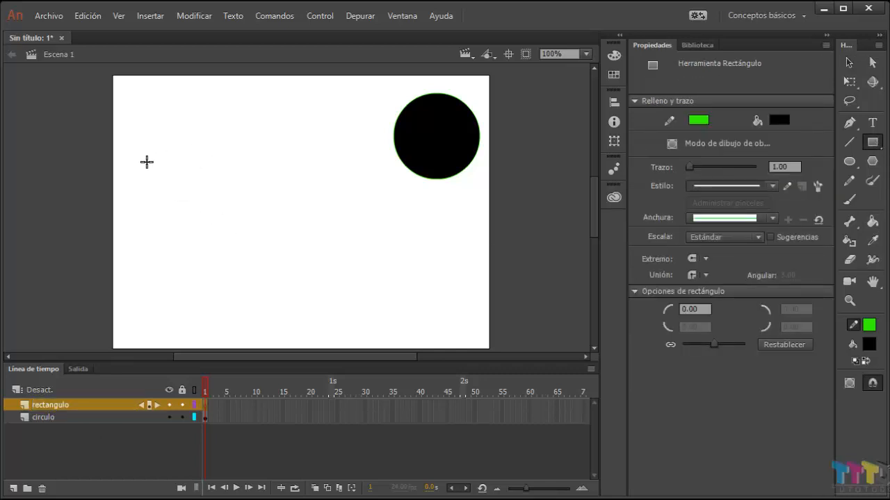
drag(146, 161, 213, 205)
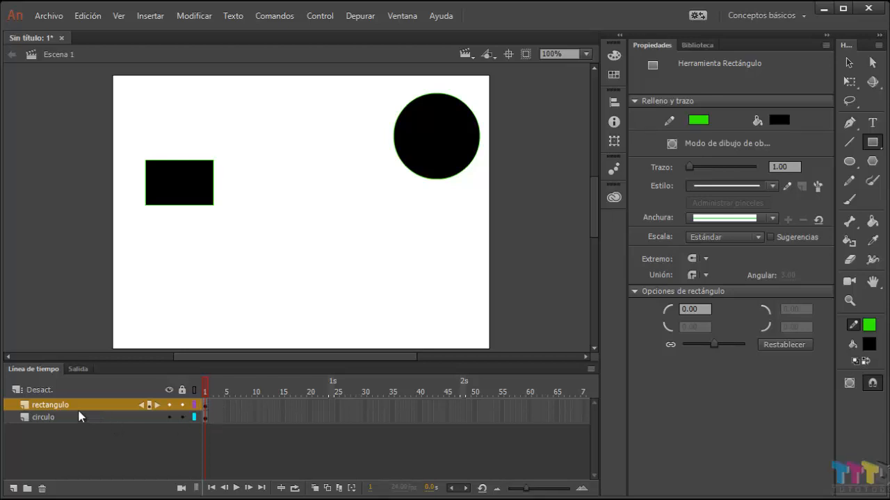
Step: Extend the circulo layer with ordinary frames to frame 23, and insert two more frames at frame 14
click(326, 419)
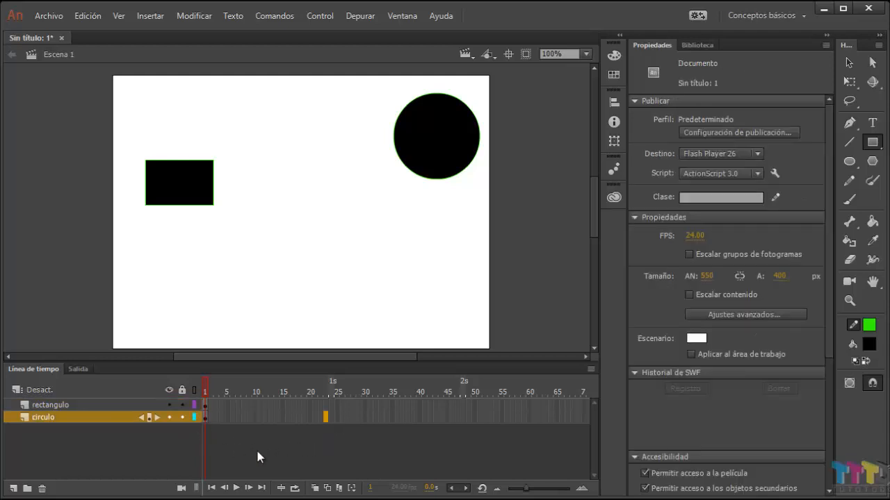
key(F6)
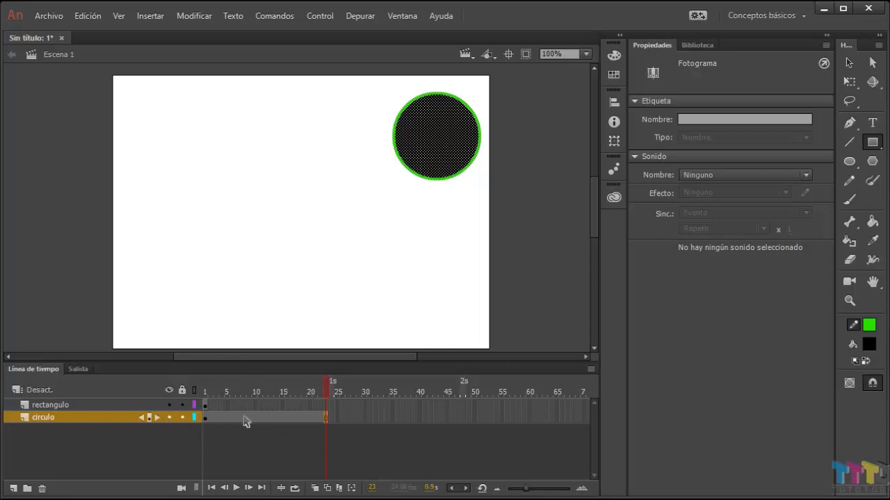
click(275, 387)
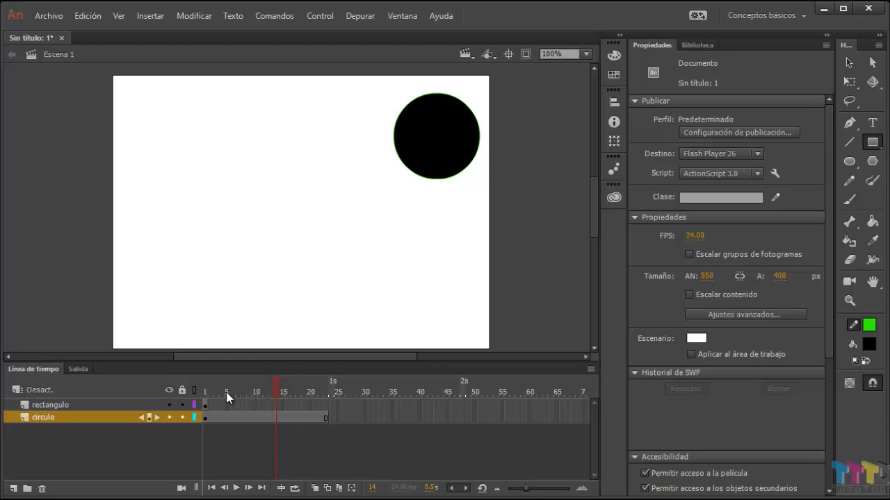
key(F5)
key(F5)
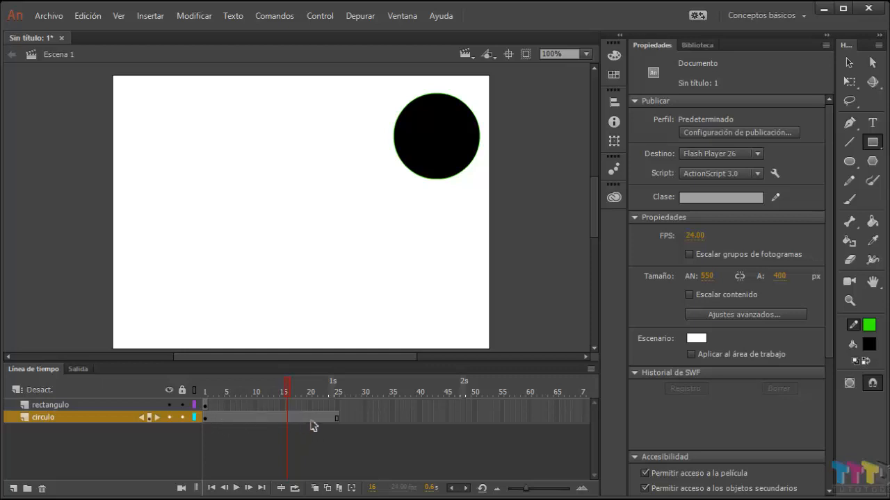
Step: Insert frames on the circulo layer using selections of frames 10–22 and 11–12 until it reaches frame 46
drag(321, 419, 254, 423)
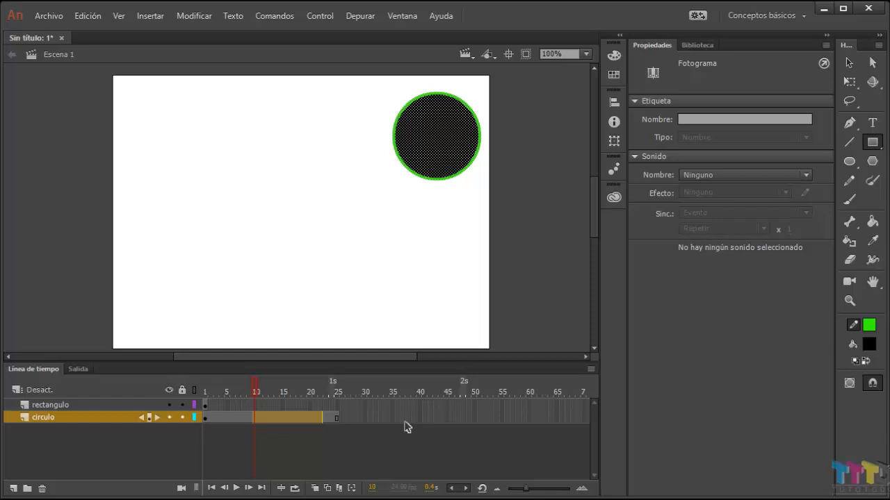
key(F5)
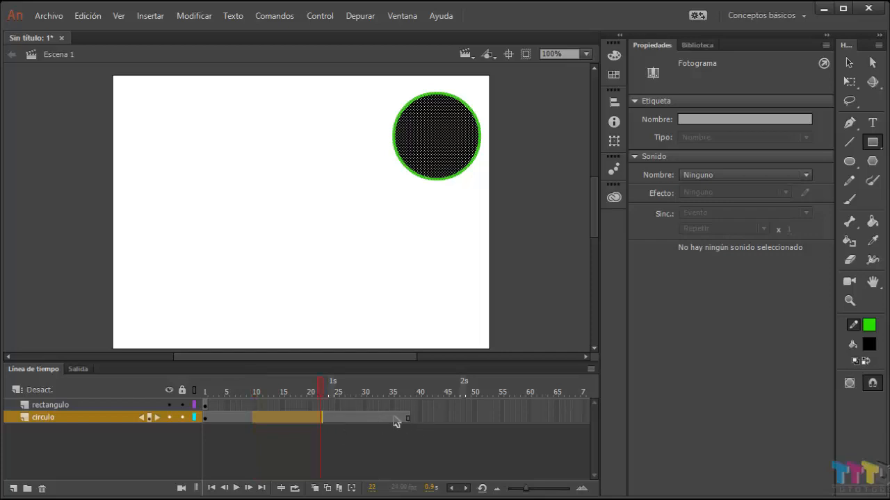
click(263, 430)
drag(265, 418, 262, 419)
key(F5)
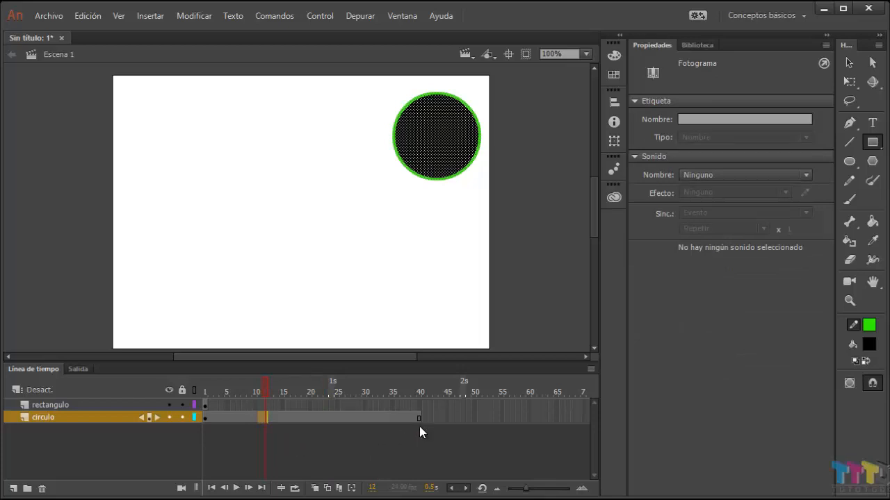
key(F5)
key(F5)
key(F5)
key(F5)
key(F5)
click(303, 447)
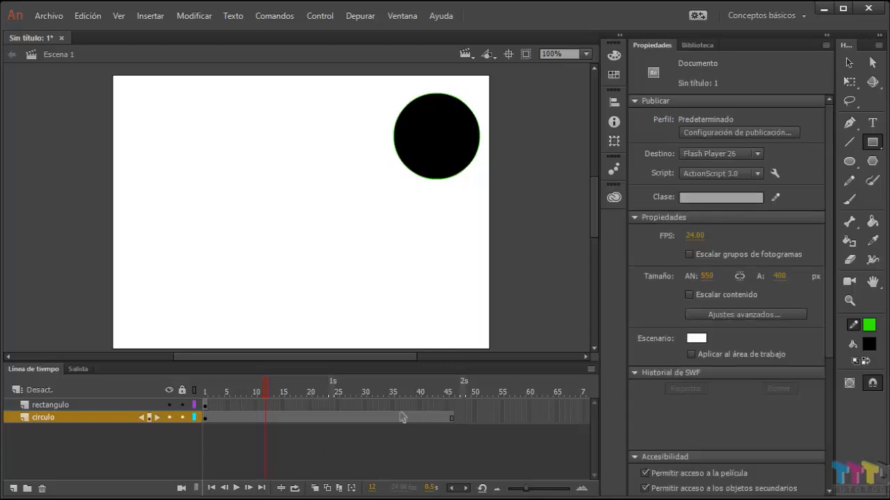
Step: Move the circulo layer's frame 7 to frame 37, making a keyframe there
click(237, 418)
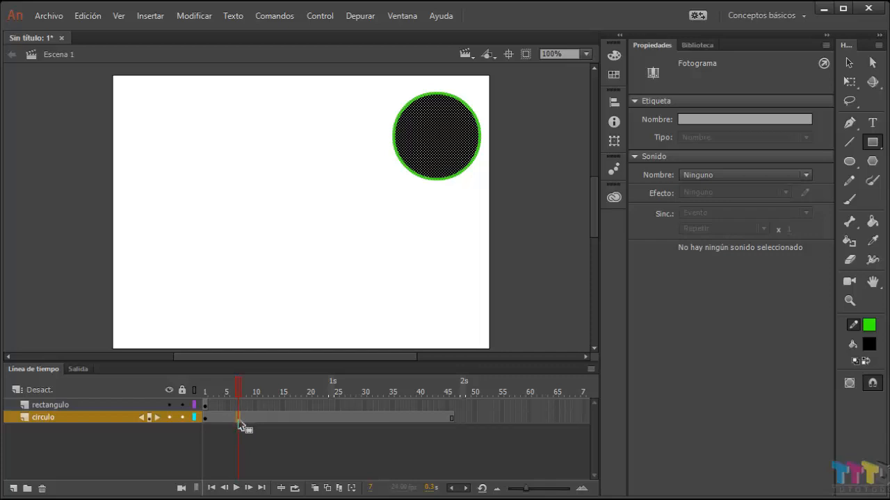
drag(239, 420, 405, 422)
click(403, 419)
click(374, 436)
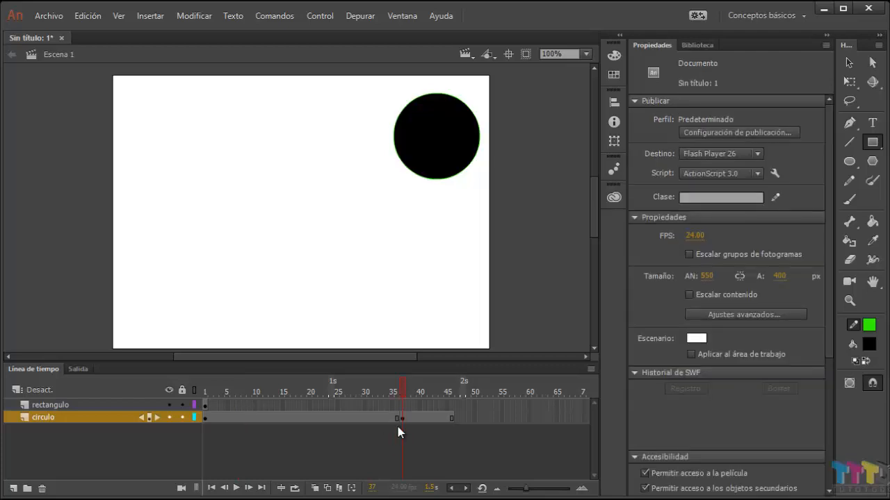
Step: Select frames 10 to 26 on the circulo layer and clear the selection
click(341, 419)
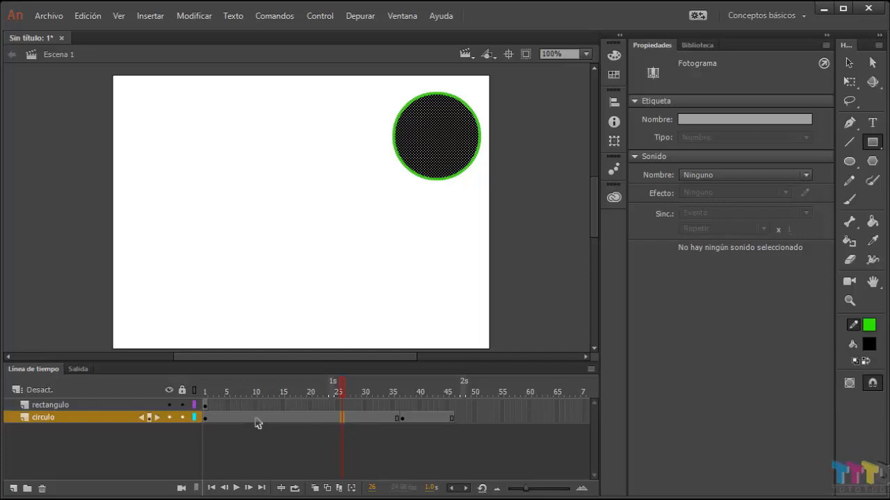
drag(255, 419, 279, 419)
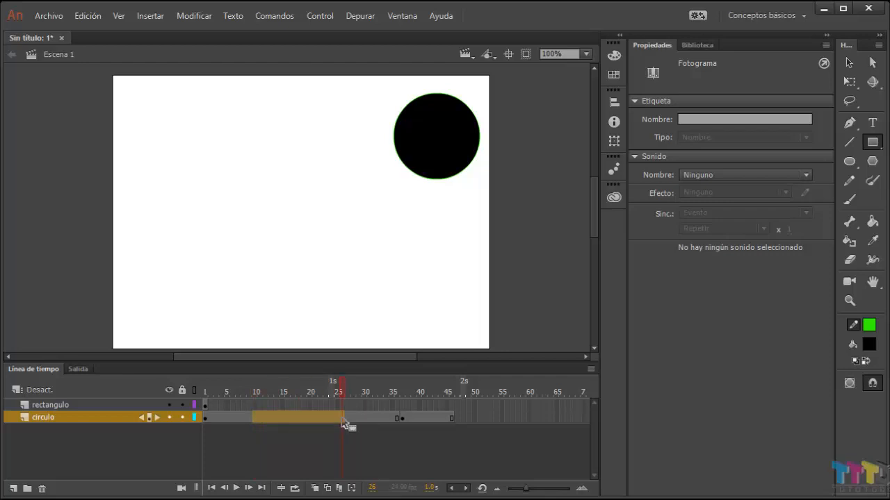
drag(342, 419, 343, 421)
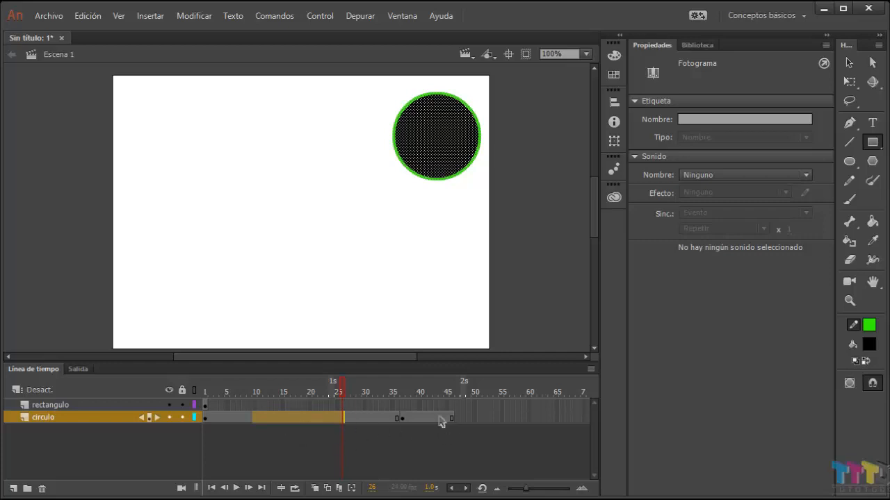
click(407, 447)
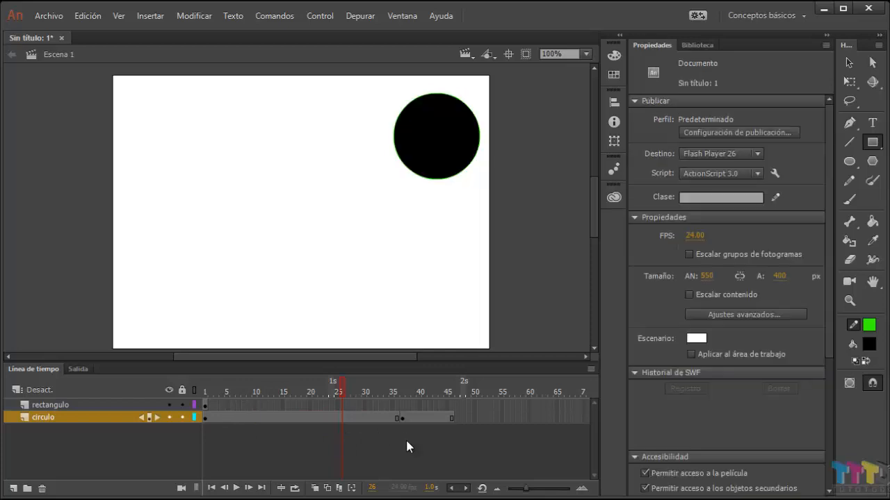
Step: Remove frames 30 to 46 from the circulo layer
click(452, 417)
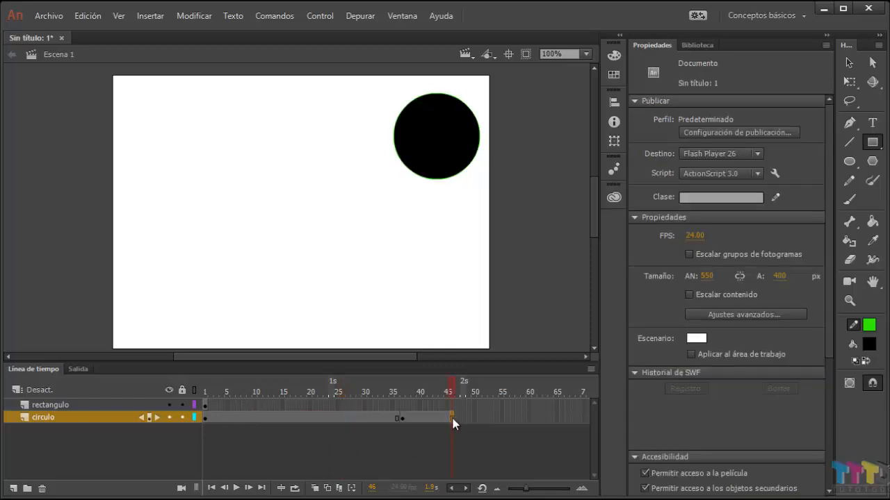
click(363, 419)
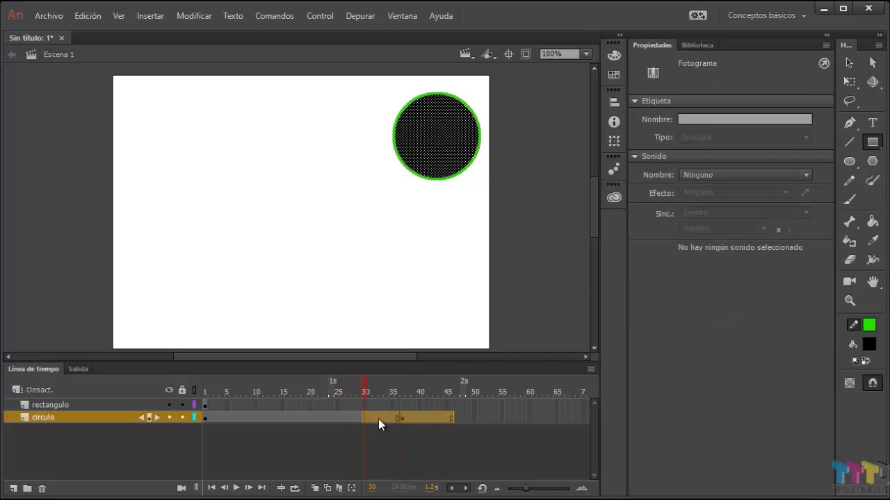
right_click(378, 419)
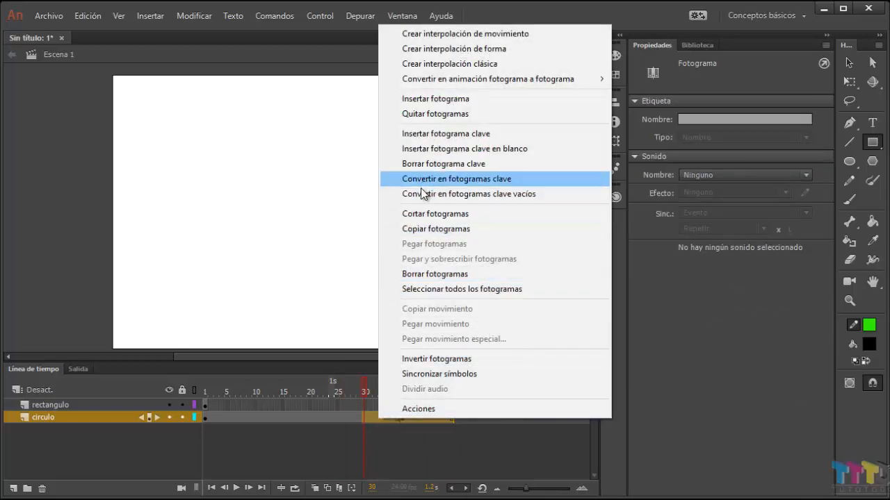
click(450, 114)
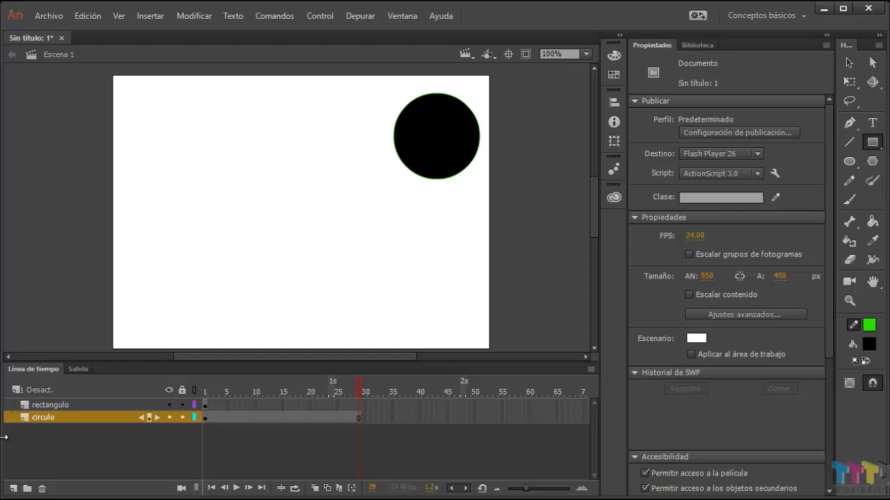
Step: Add a new layer above the circulo layer and name it poligono
click(14, 489)
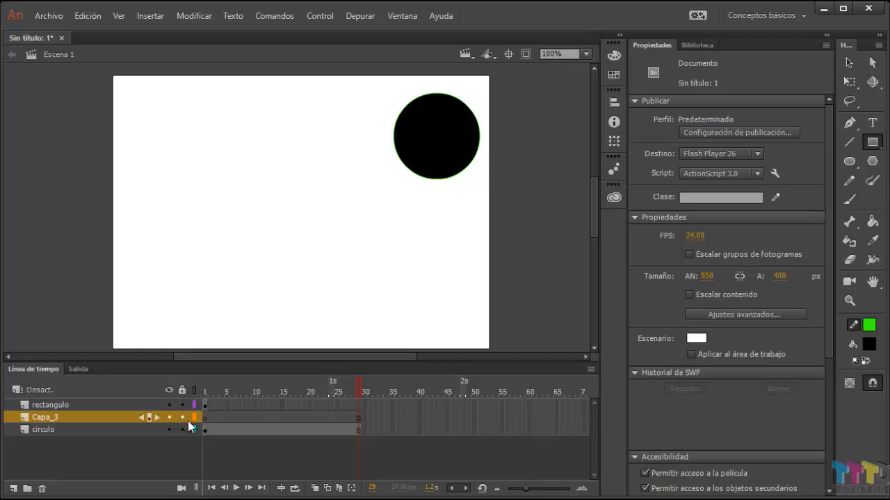
double_click(53, 417)
text(poligono)
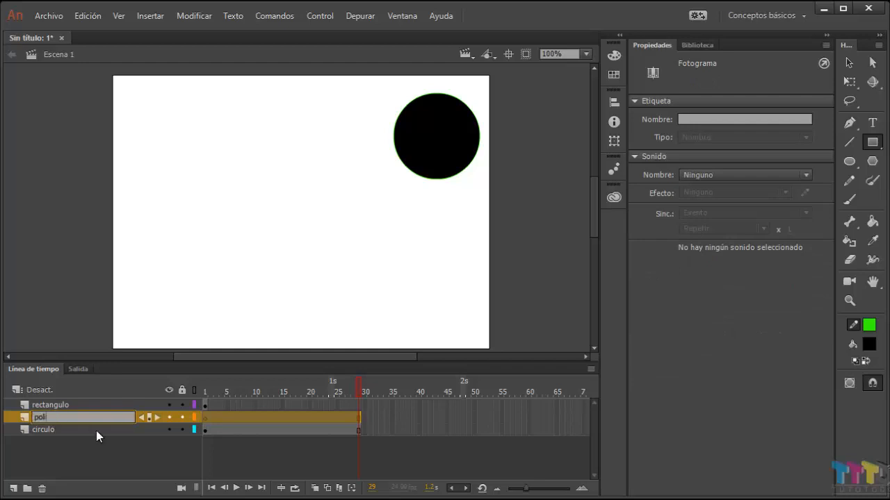
click(127, 455)
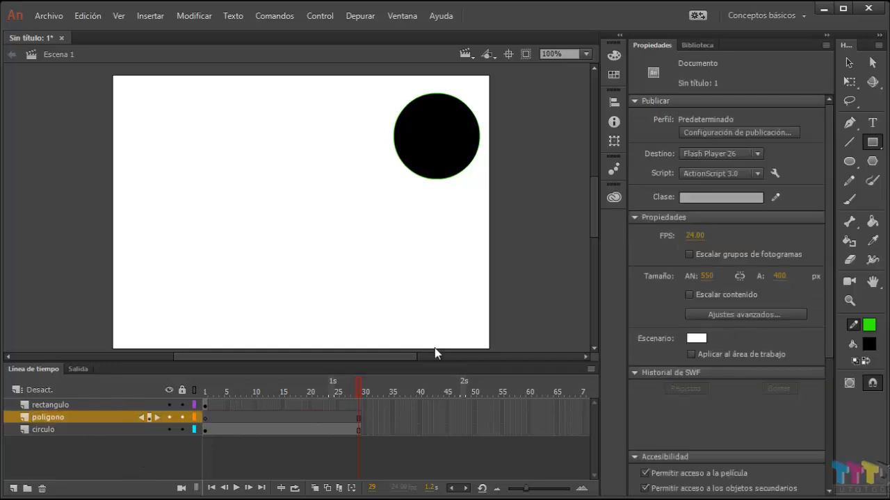
Step: Draw a pentagon about 134 by 131 px near the centre of the stage on the poligono layer
click(872, 161)
mouse_move(274, 210)
mouse_down()
mouse_move(316, 250)
mouse_move(307, 248)
mouse_up()
click(849, 63)
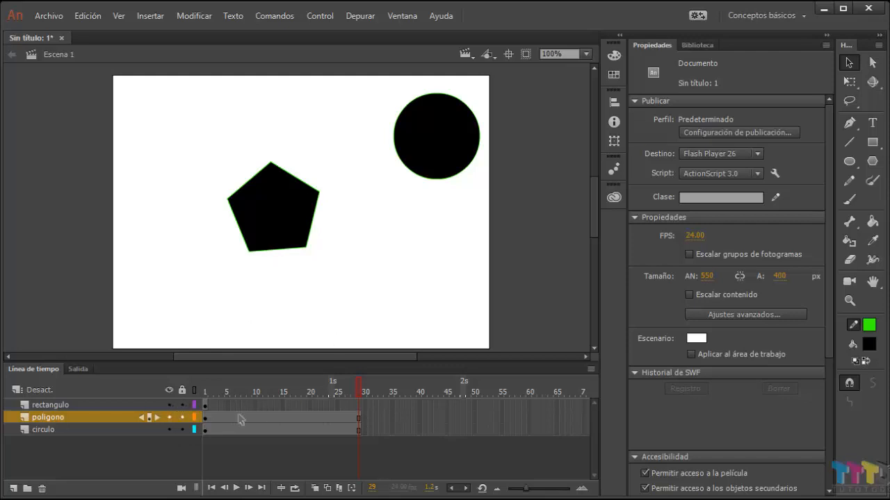
Step: Move the whole pentagon so it overlaps the circle, and pull it back off the circle toward the lower left
double_click(273, 221)
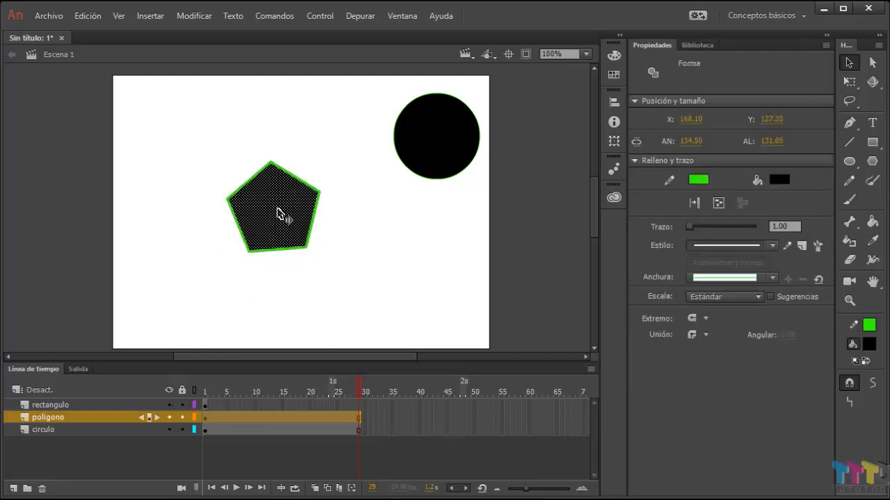
drag(278, 213, 431, 165)
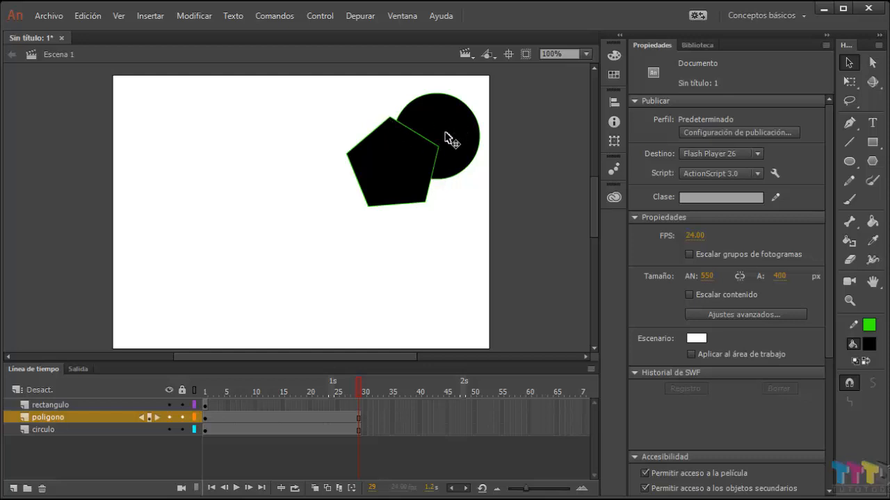
double_click(407, 165)
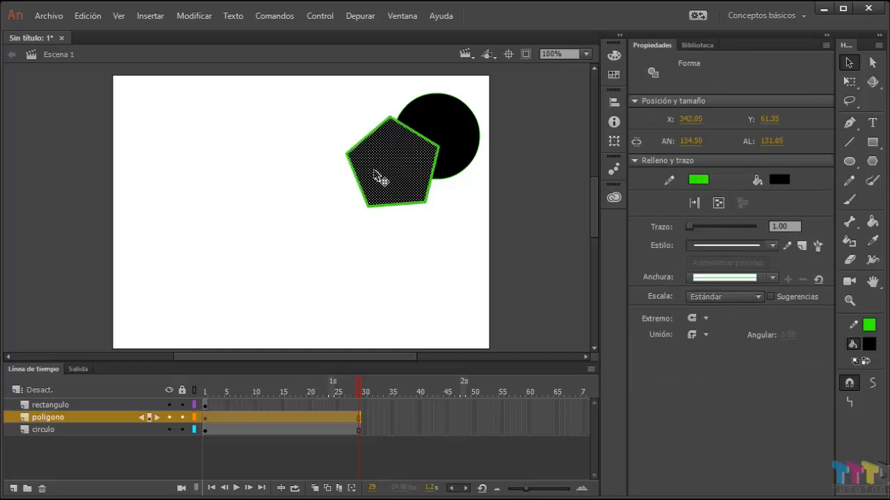
drag(379, 177, 333, 204)
click(419, 224)
Step: Move the circle partly behind the pentagon, and separate them with the pentagon on the left and the circle at its lower right
double_click(438, 154)
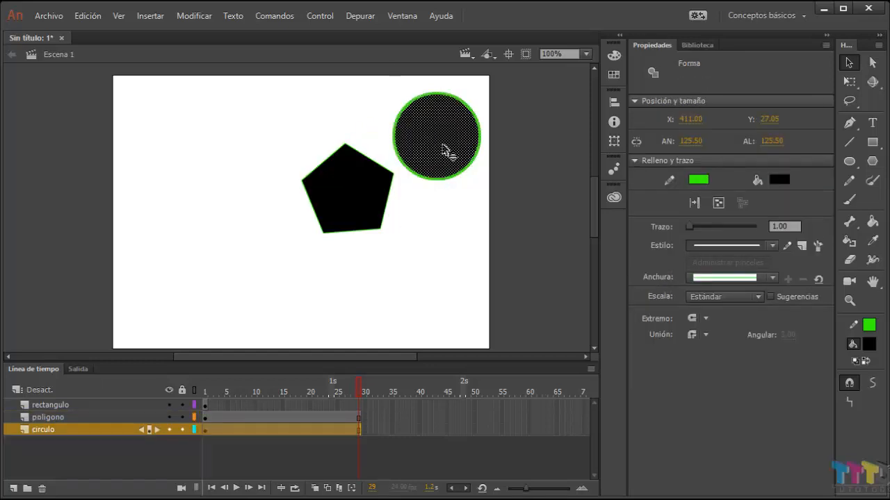
drag(445, 149, 383, 185)
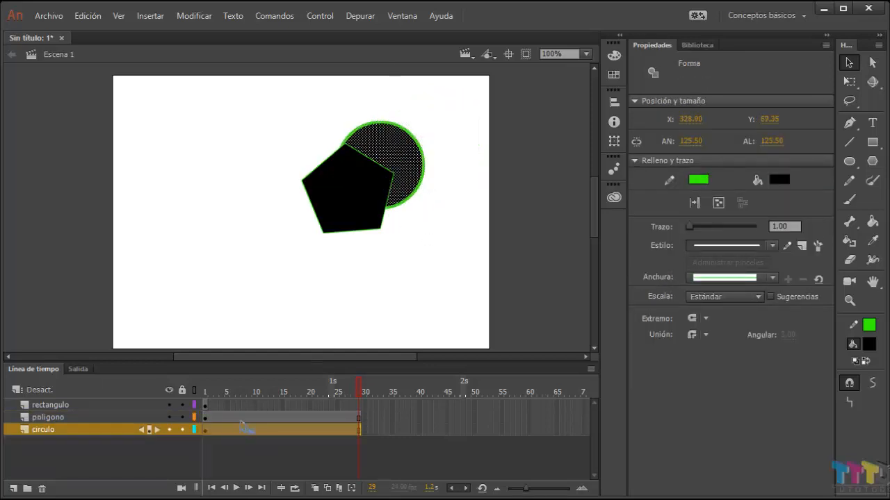
double_click(341, 204)
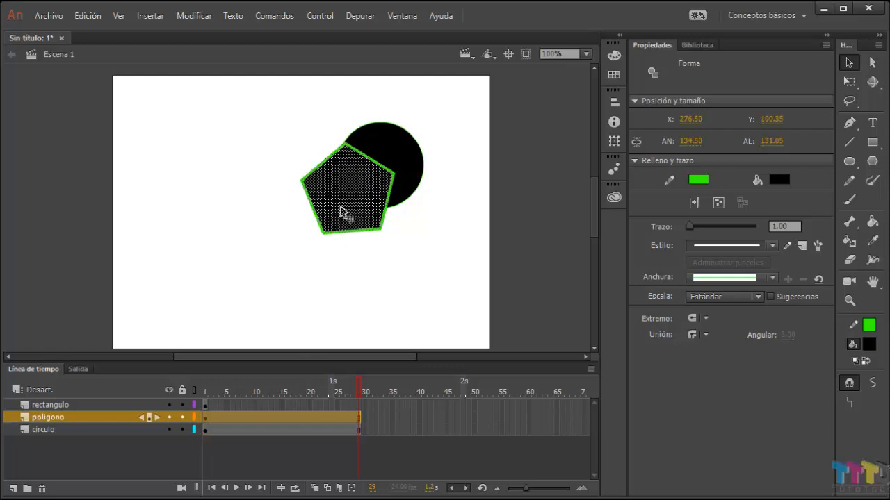
drag(336, 200, 268, 202)
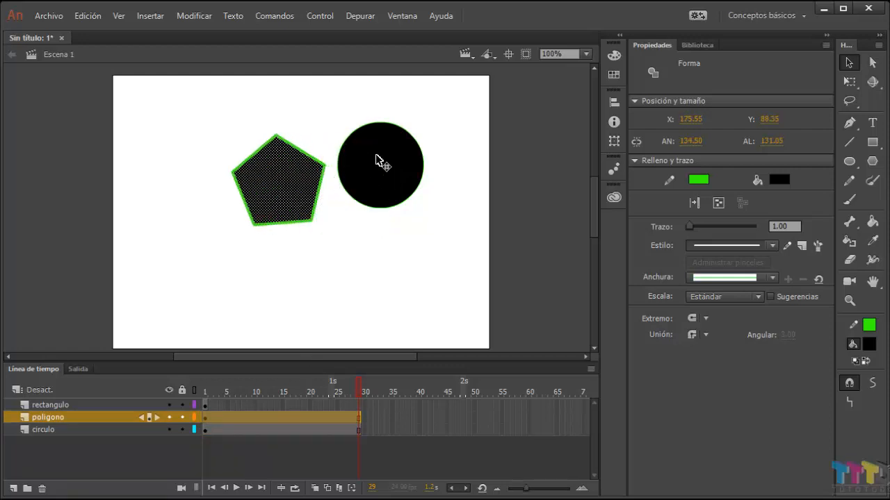
click(375, 159)
double_click(375, 159)
mouse_move(381, 166)
mouse_down()
mouse_move(363, 216)
mouse_move(356, 211)
mouse_up()
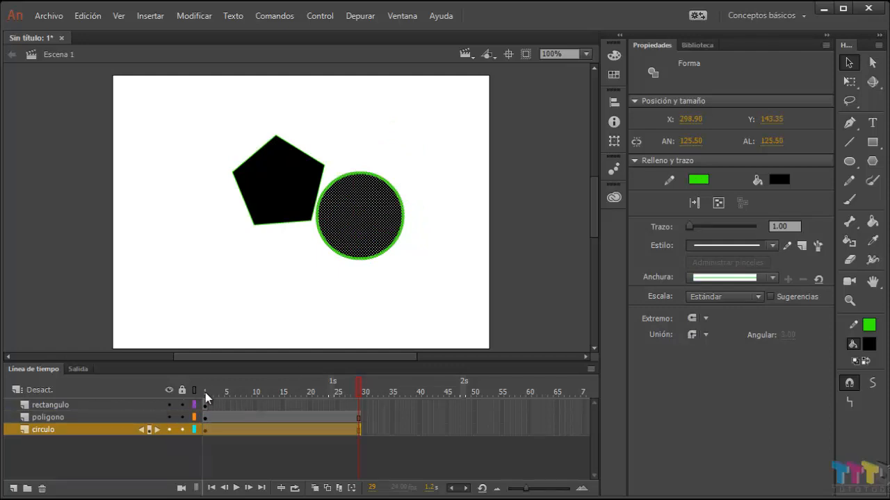
Step: Go to frame 1 and overlap the shapes, moving the rectangle over the pentagon's left side and the circle behind its lower right
drag(360, 389, 202, 393)
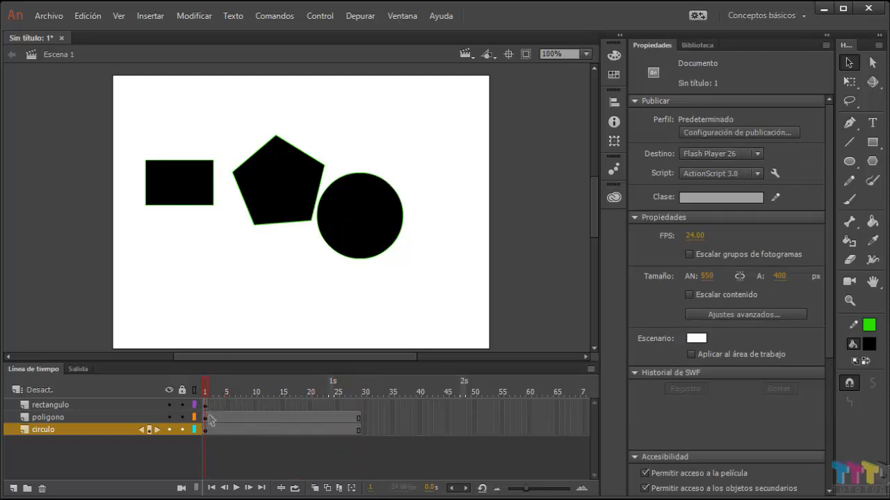
click(180, 197)
drag(200, 210, 230, 219)
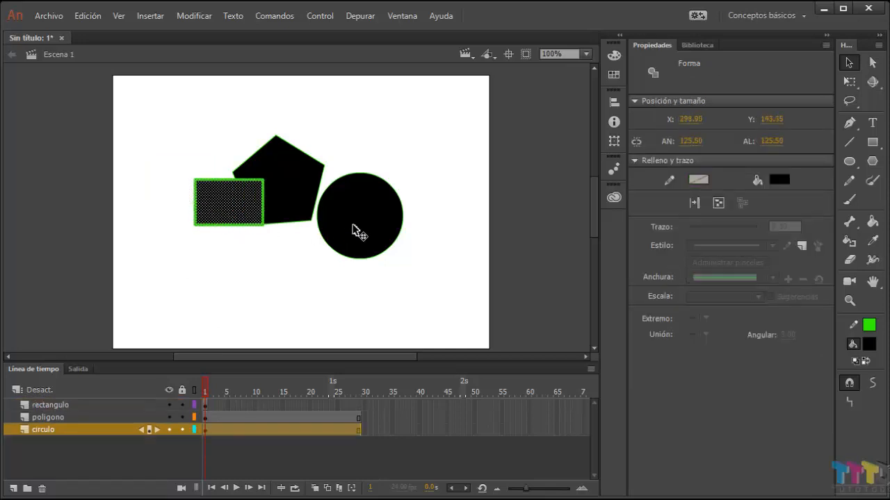
click(352, 229)
drag(373, 225, 333, 224)
click(365, 319)
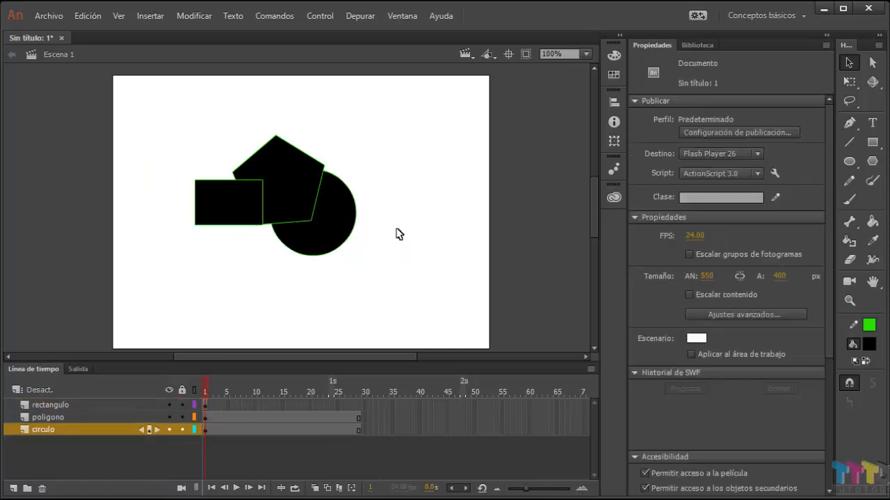
Step: Select each shape through its frame 1 keyframe and place the pentagon near (143, 236), the circle near (308, 52) and the rectangle near (233, 172)
click(208, 418)
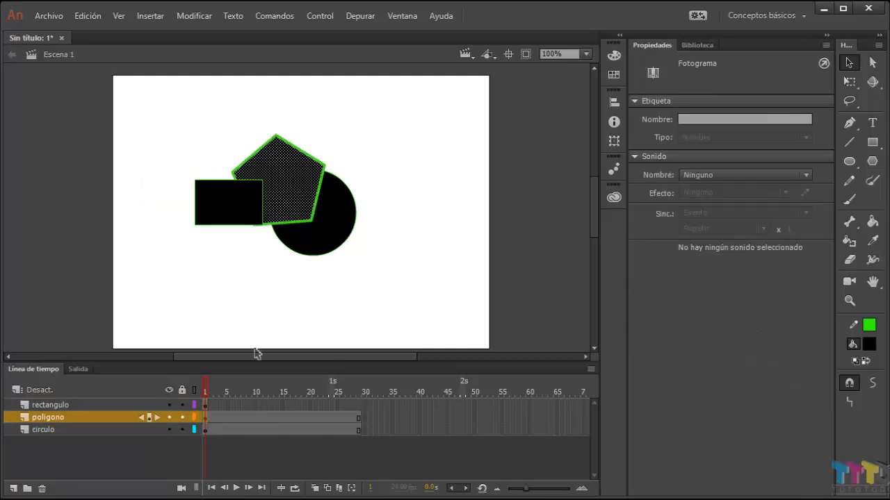
drag(301, 201, 277, 299)
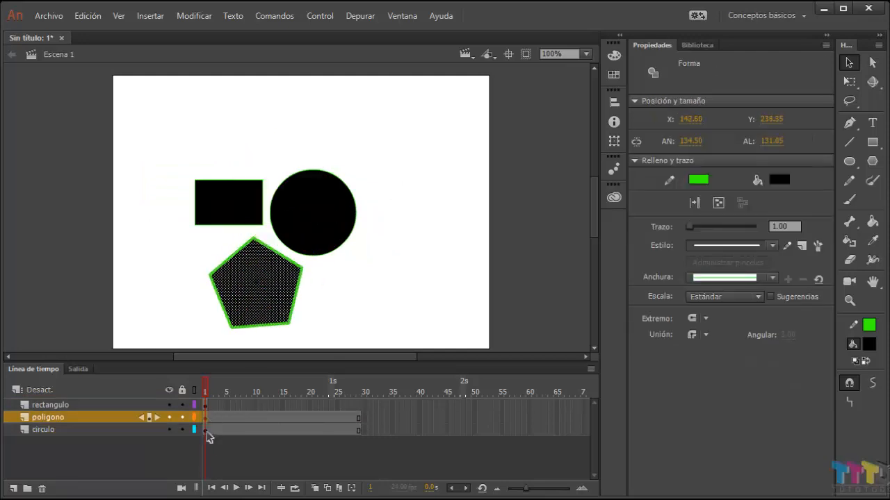
click(207, 430)
drag(338, 248, 405, 153)
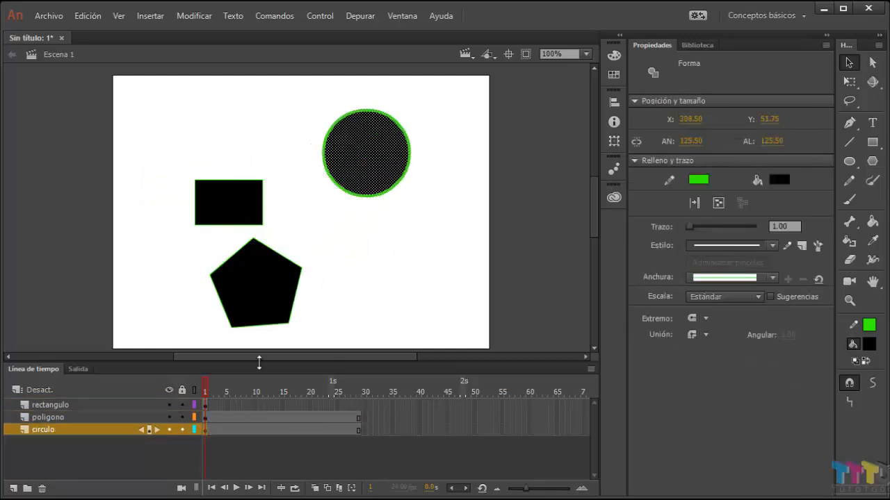
click(208, 405)
drag(233, 223, 310, 236)
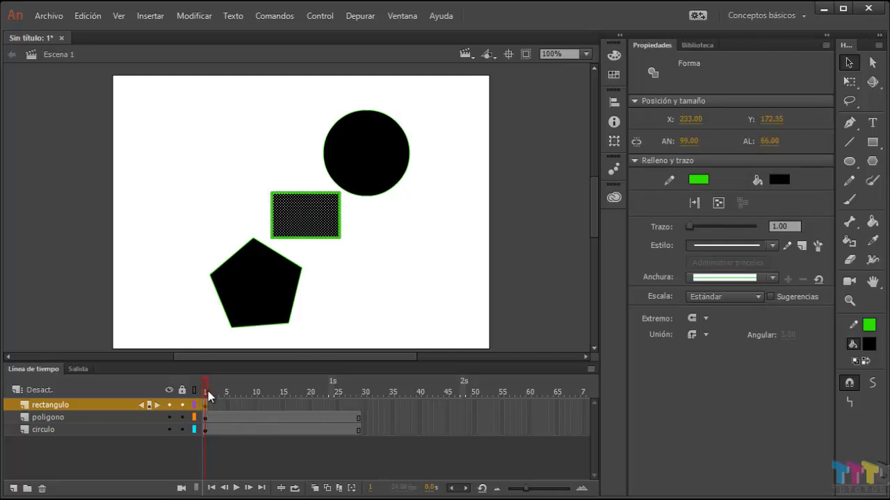
Step: Insert frames on all layers until rectangulo reaches frame 7 and both poligono and circulo reach frame 35
click(230, 439)
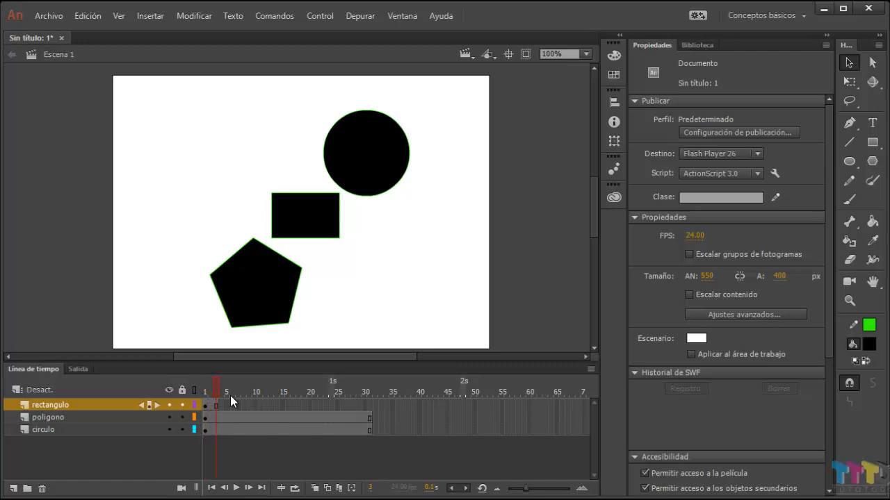
click(230, 397)
key(F5)
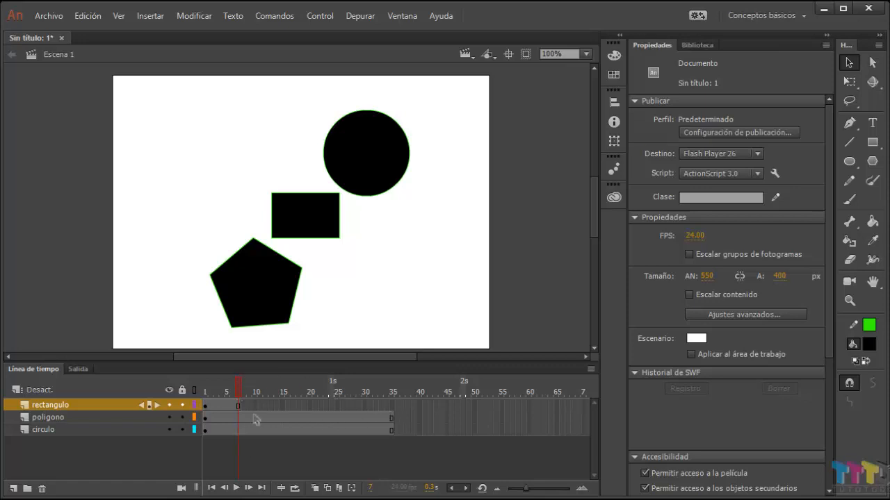
Step: Insert frames on the rectangulo layer from a selection of frames 4–6 until it reaches frame 19, and extend the layer to frame 35
click(224, 405)
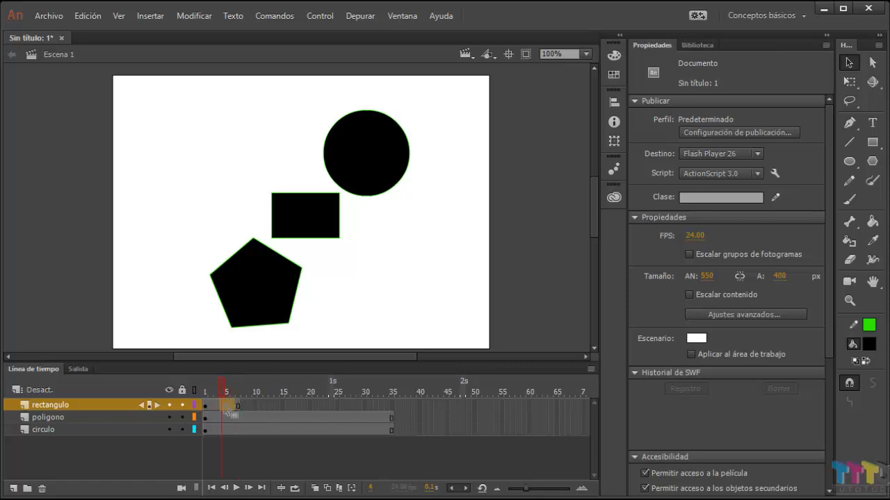
drag(224, 408, 233, 408)
key(F5)
key(F5)
key(F5)
key(F5)
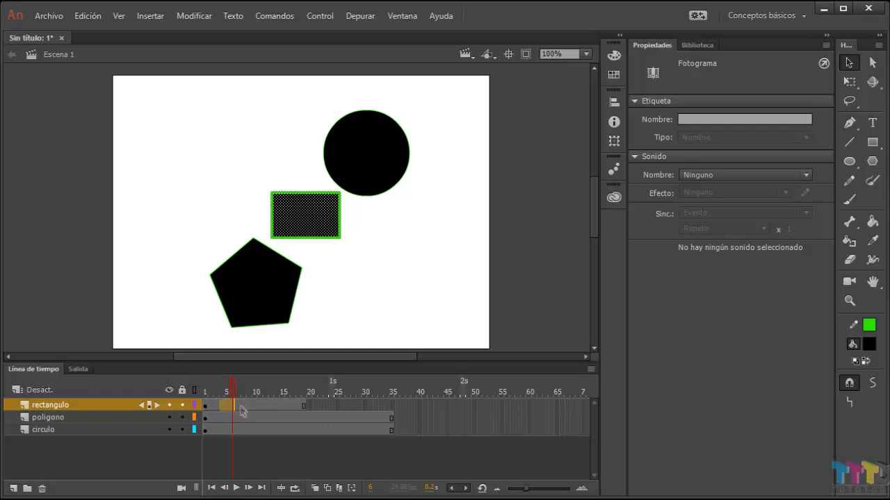
click(393, 406)
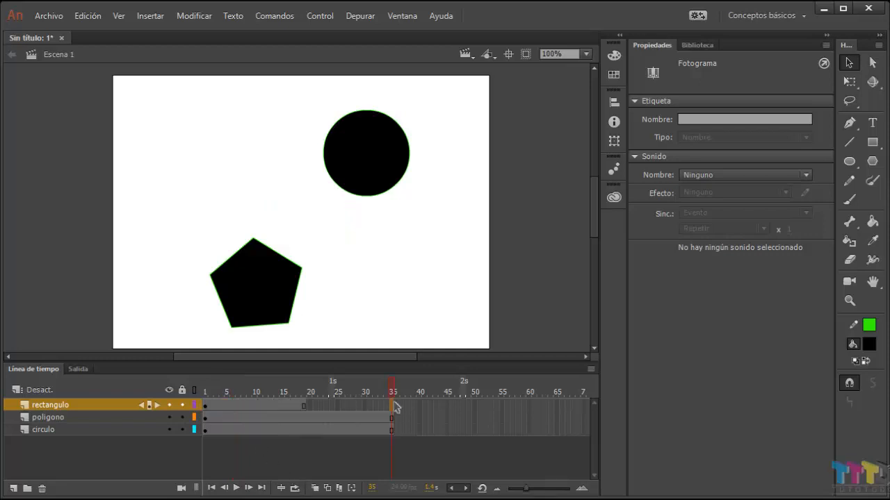
key(F6)
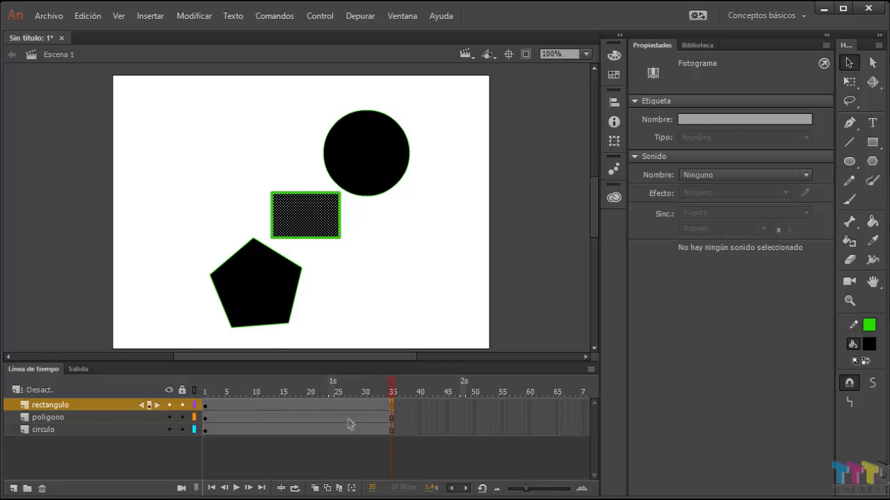
Step: Insert a keyframe at frame 36 on the poligono layer and extend that layer to frame 55
click(398, 418)
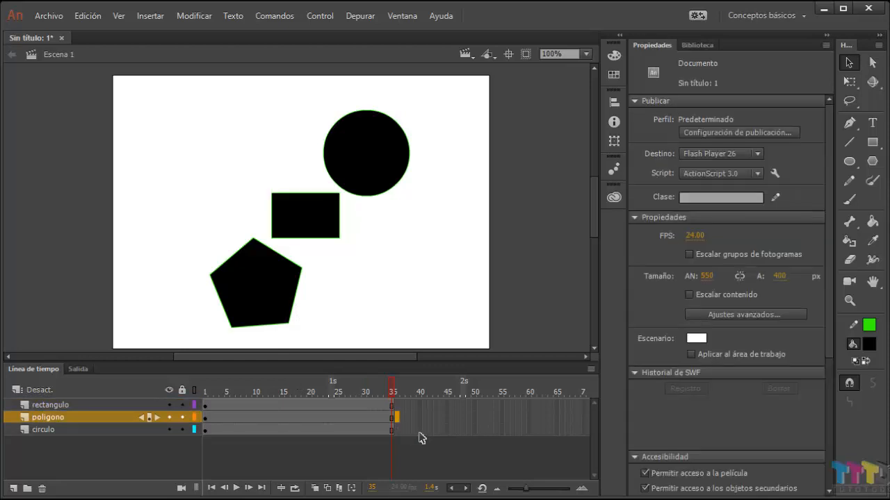
key(F6)
click(501, 417)
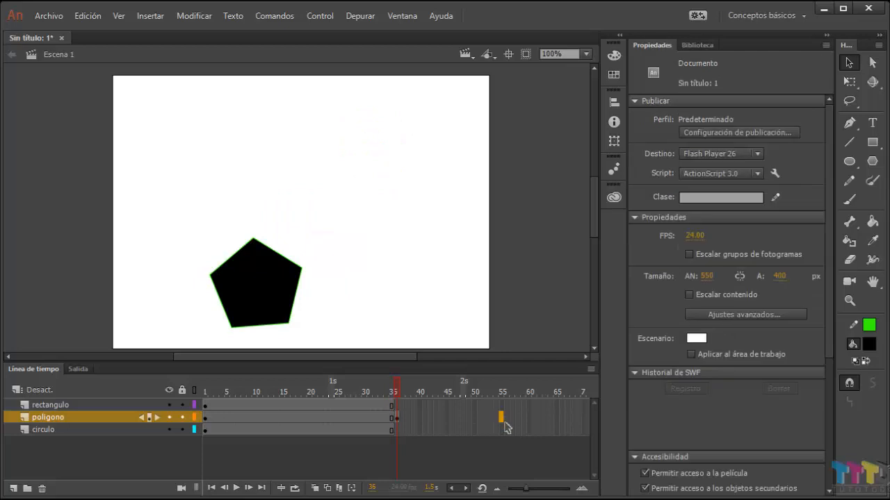
key(F6)
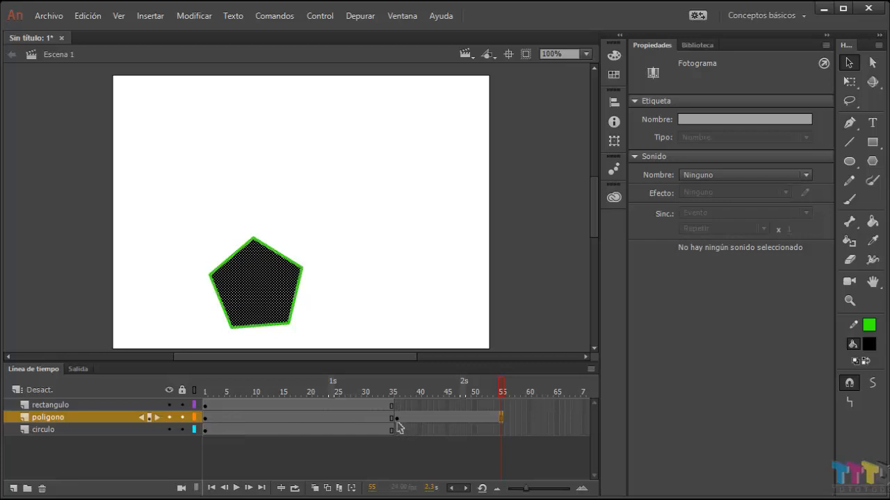
Step: Select frames 14 to 21 across the rectangulo, poligono and circulo layers and clear the selection
click(276, 408)
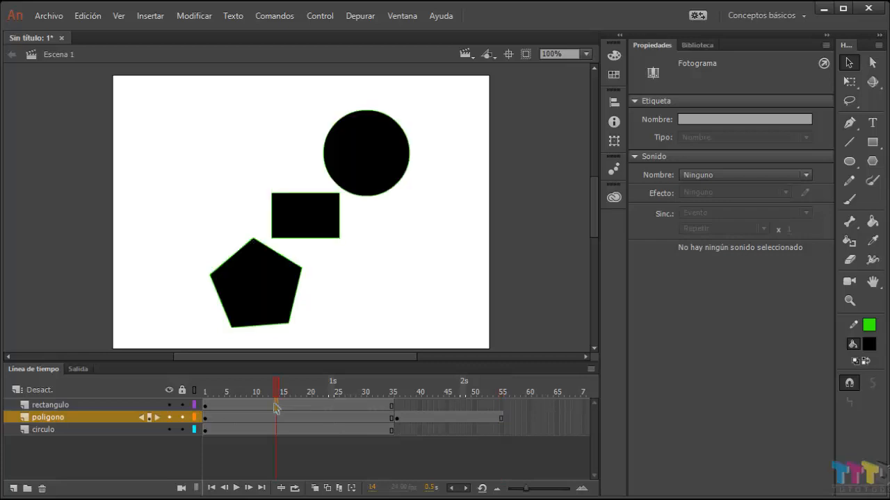
drag(284, 430, 313, 445)
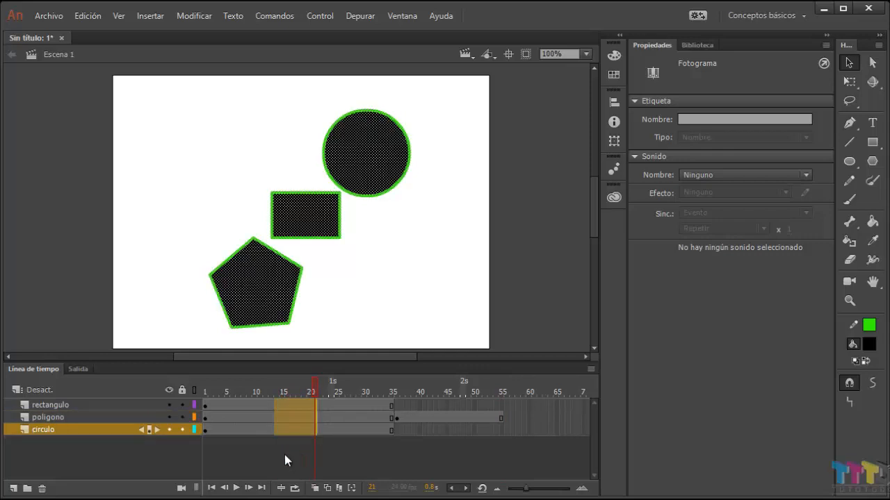
click(284, 459)
Step: Move frame 13 of the rectangulo layer to frame 20 of circulo, and hide the rectangulo and poligono layers to inspect that frame
click(270, 405)
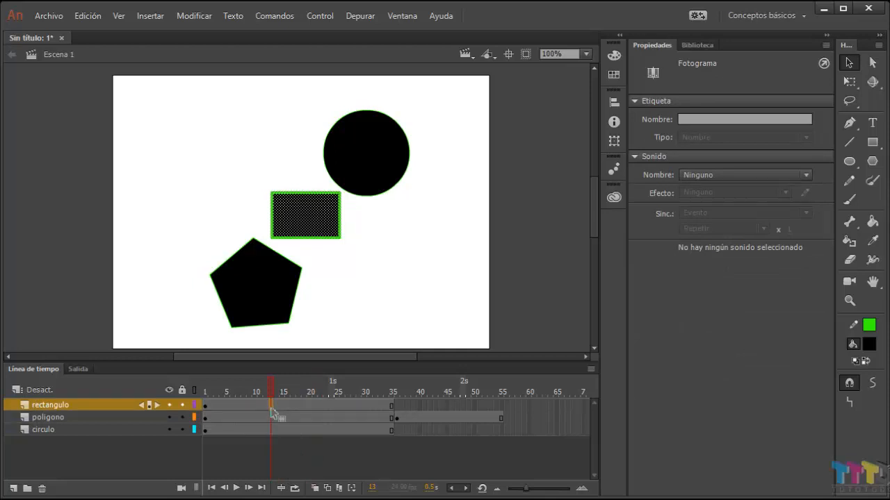
drag(271, 411, 307, 439)
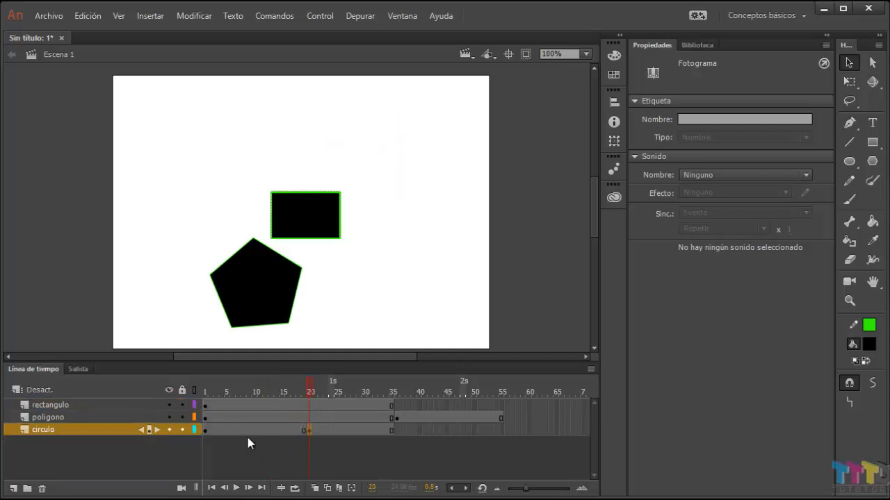
click(167, 405)
click(168, 418)
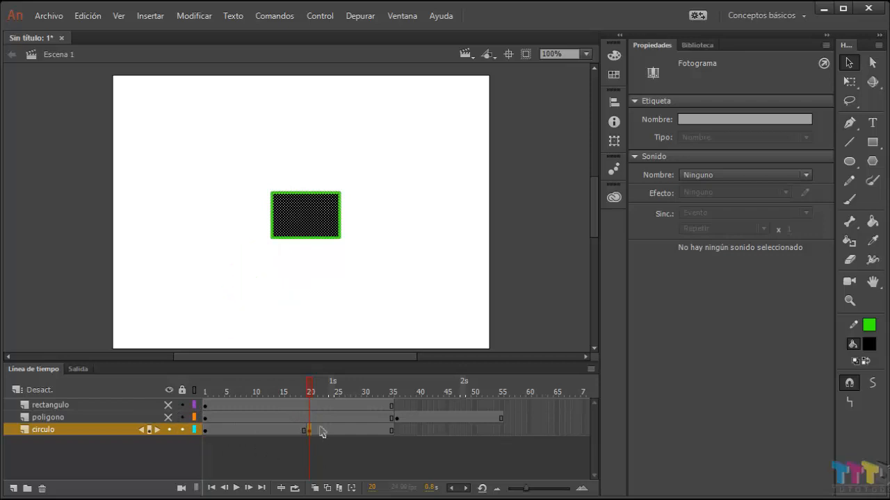
click(311, 391)
mouse_move(310, 391)
mouse_down()
mouse_move(302, 391)
mouse_move(310, 391)
mouse_up()
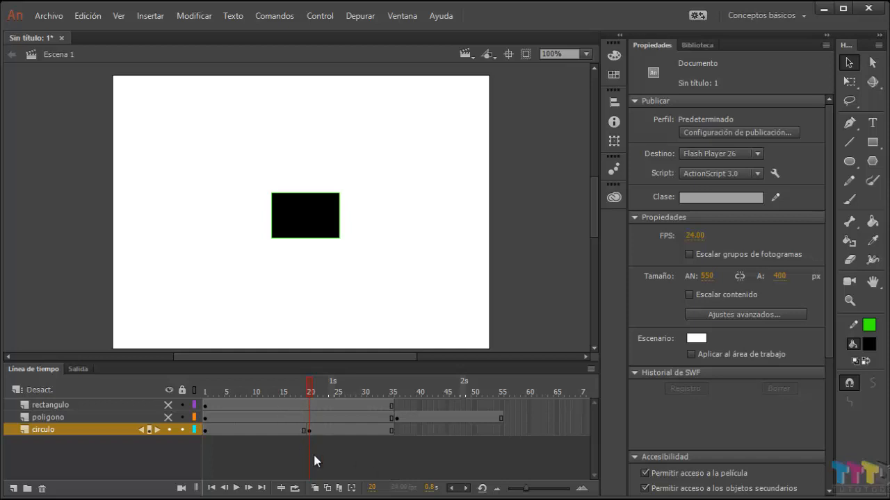
Step: Show the poligono and rectangulo layers again and undo moving the rectangulo frame onto the circulo layer
click(170, 418)
click(168, 405)
key(ctrl+z)
key(ctrl+z)
key(ctrl+z)
key(ctrl+z)
key(ctrl+z)
key(ctrl+z)
key(ctrl+z)
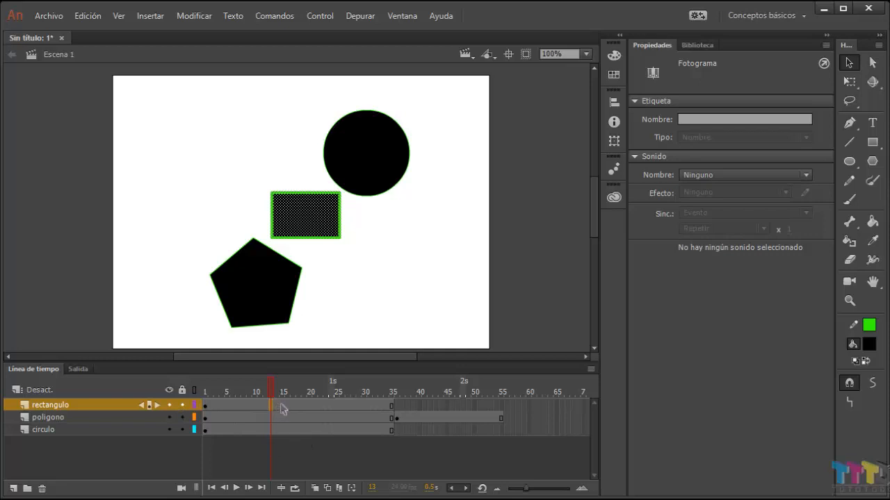
Step: Select frames 15 to 19 on the rectangulo and poligono layers and insert frames there twice, extending both layers by ten frames
click(282, 405)
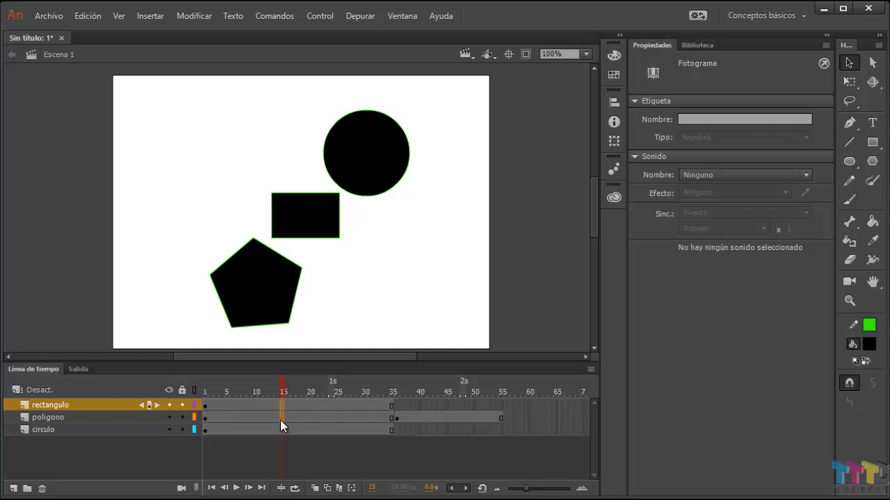
drag(280, 420, 304, 445)
click(305, 421)
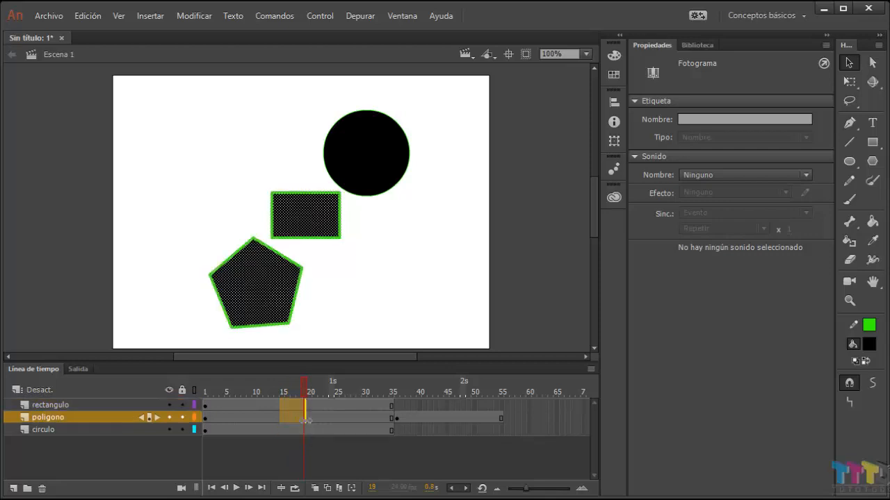
key(F5)
key(F5)
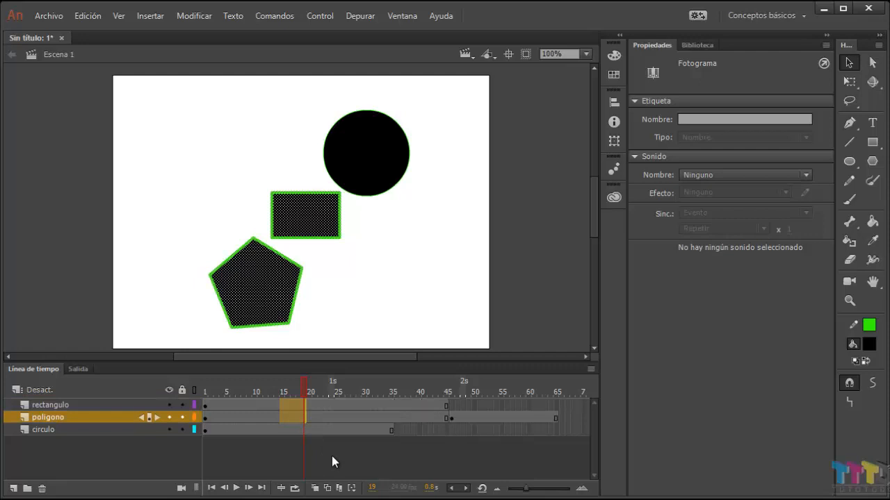
click(327, 452)
Step: Select frames 21 to 24 on the poligono and circulo layers and insert frames there twice, extending both layers by eight frames
click(308, 430)
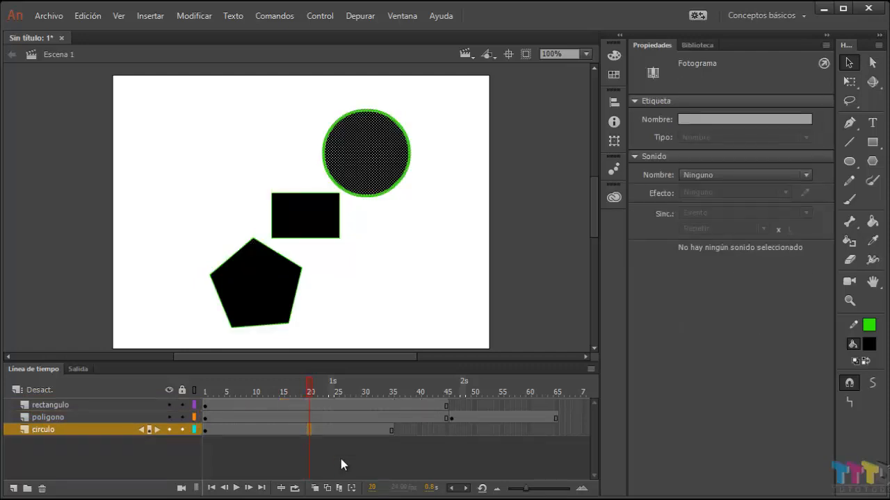
click(328, 431)
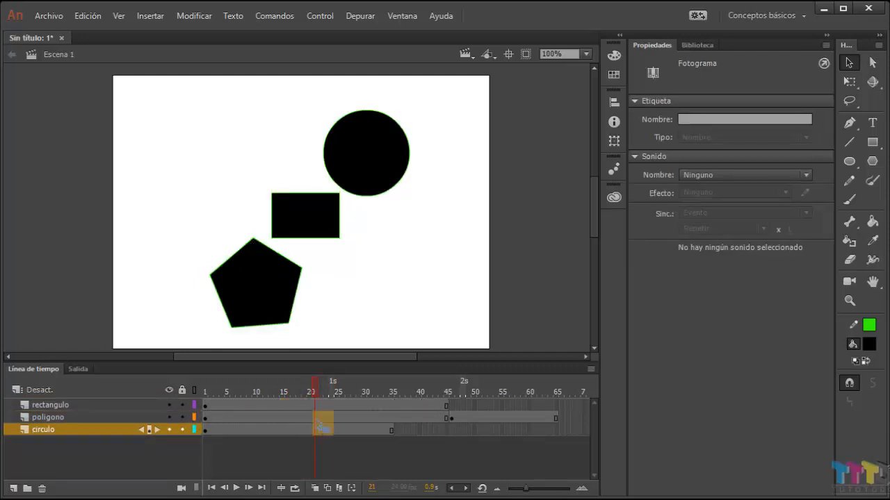
drag(321, 427, 331, 417)
key(F5)
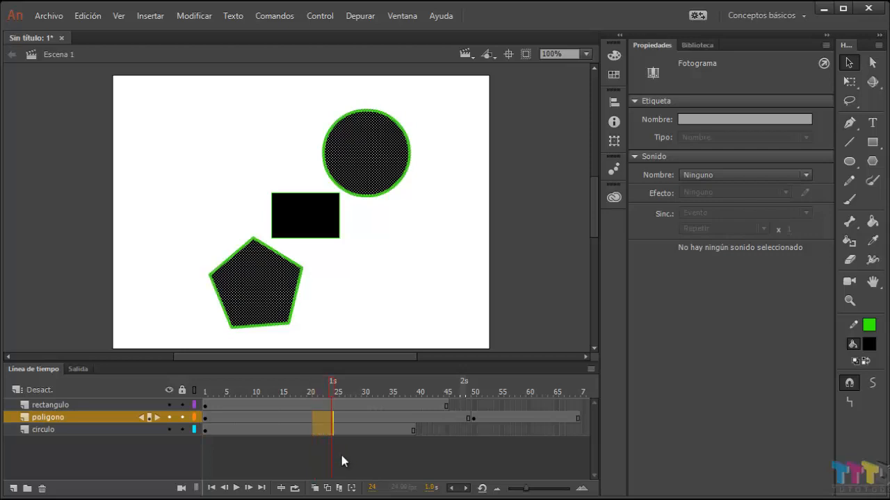
key(F5)
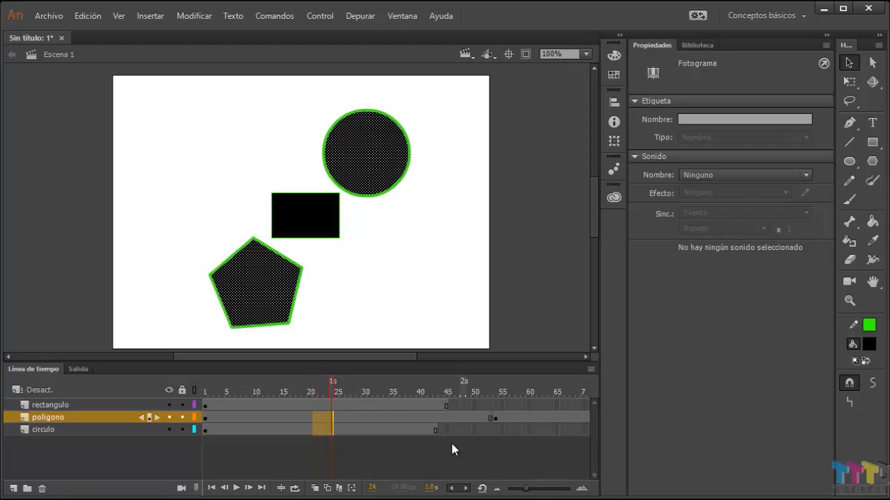
click(361, 452)
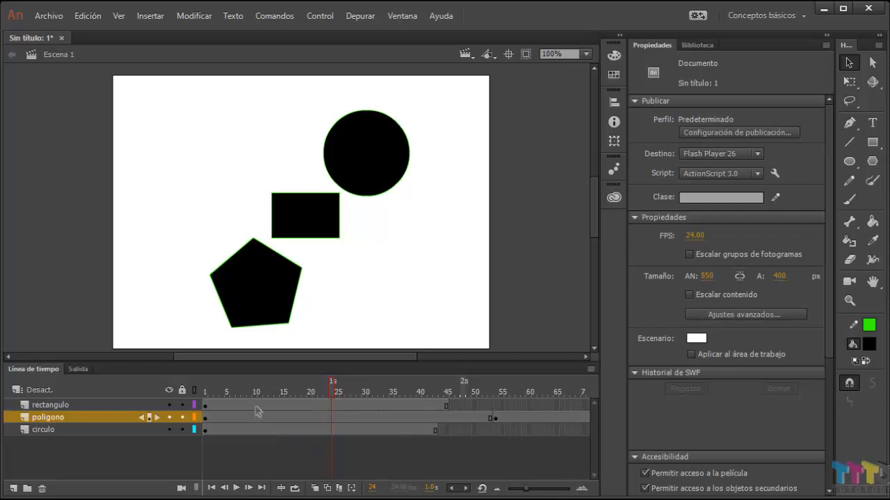
Step: Convert frames 9 to 14 of all three layers into keyframes and select several of them individually to inspect them
drag(255, 407, 275, 436)
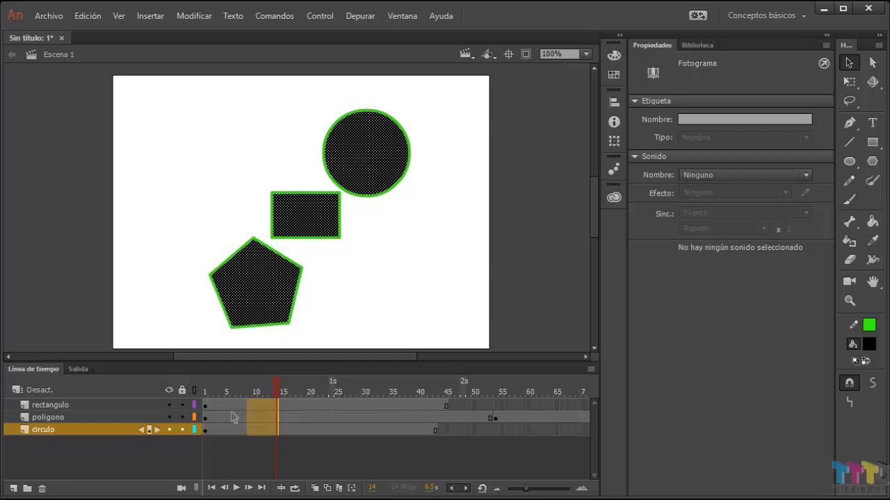
key(F6)
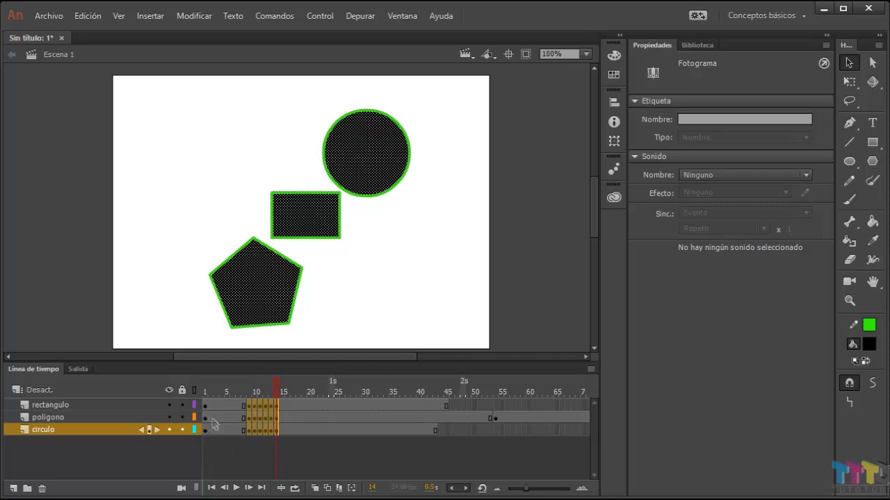
click(249, 406)
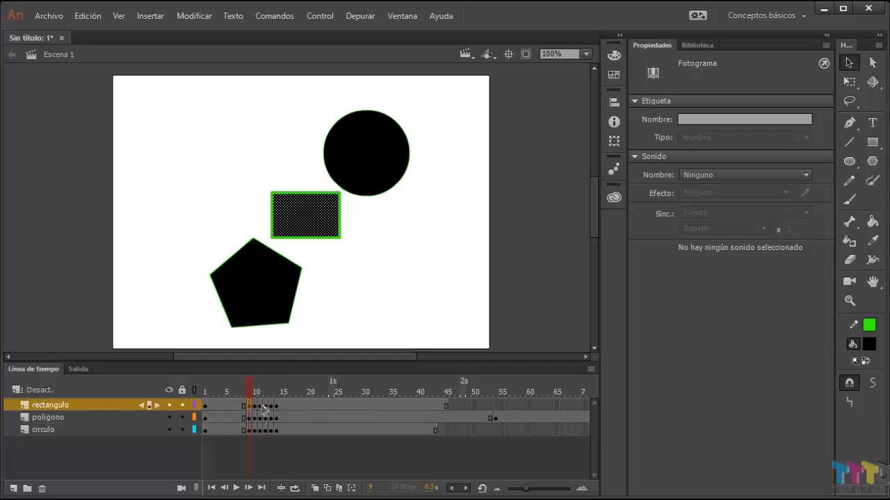
click(255, 405)
click(260, 408)
click(266, 408)
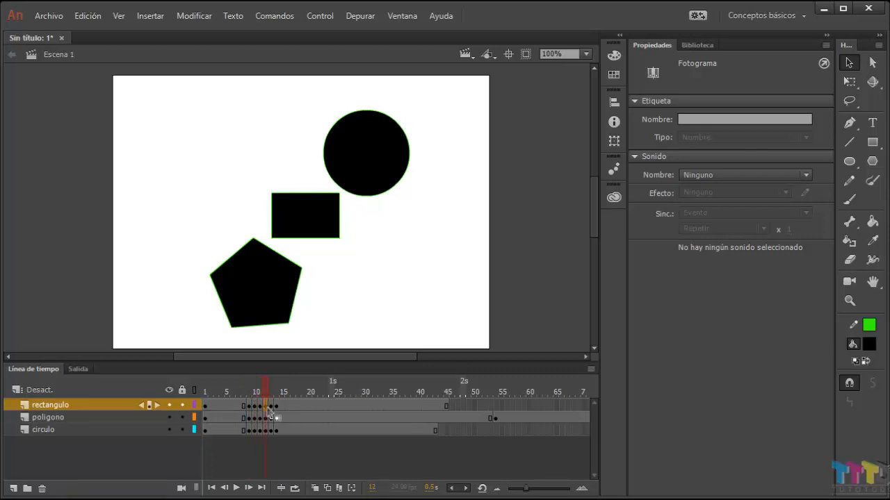
click(271, 409)
click(272, 419)
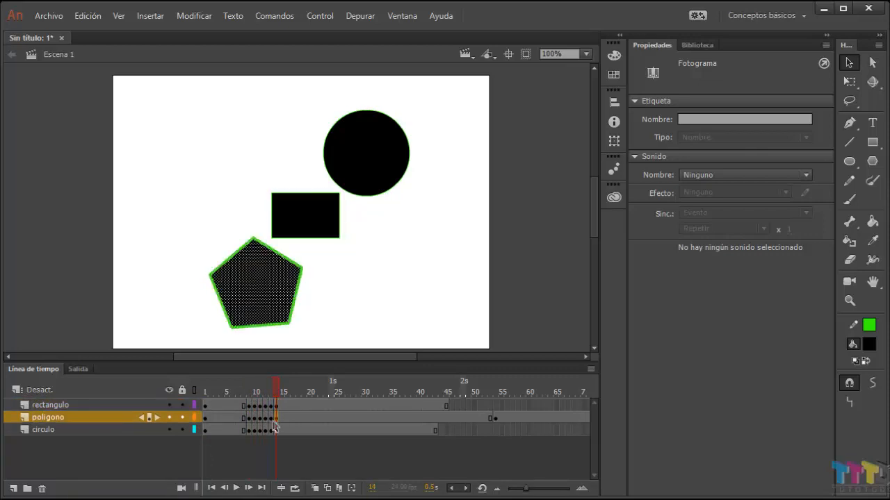
click(288, 451)
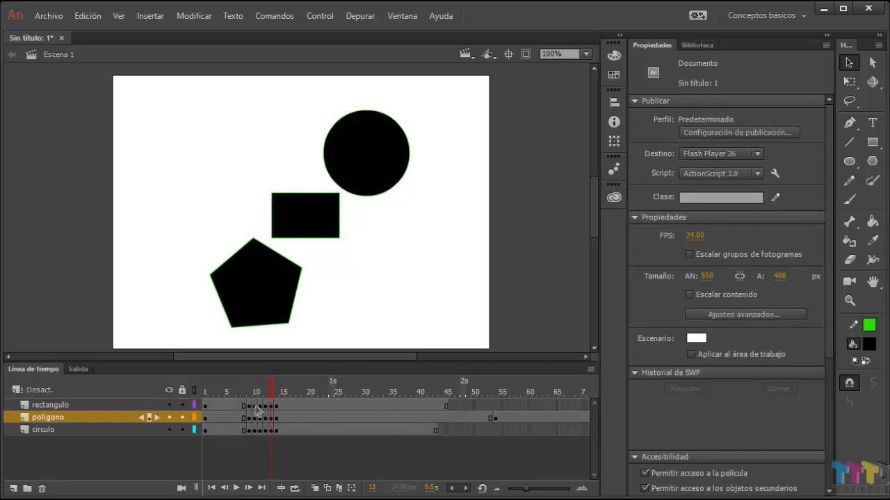
Step: Spread the consecutive keyframes apart across all three layers, placing them at frames 9, 13, 19 to 21 and 26
drag(255, 406, 303, 438)
click(292, 442)
click(276, 408)
click(328, 408)
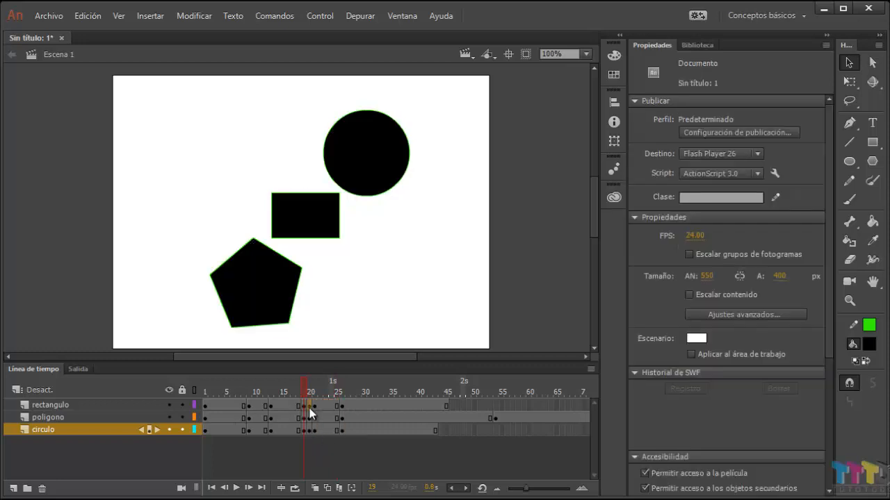
Step: Move the keyframes at frames 20 and 21 of all three layers to frames 36 and 40
drag(309, 405, 400, 431)
click(407, 443)
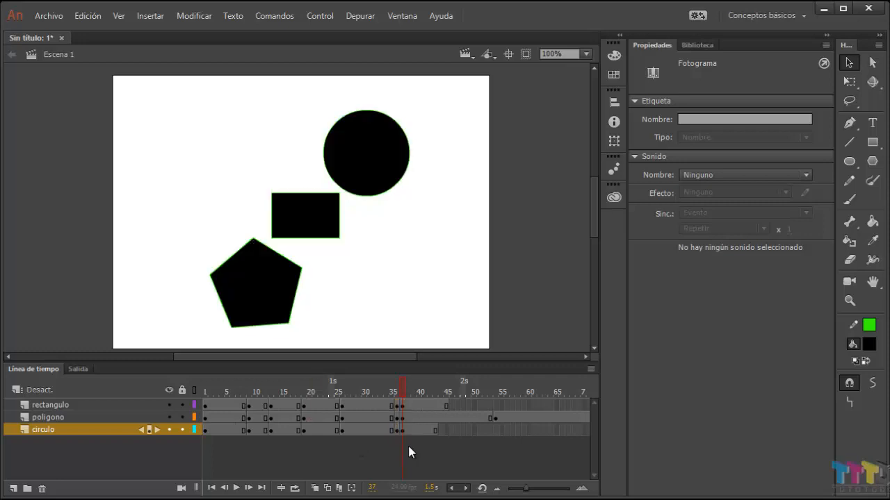
click(403, 437)
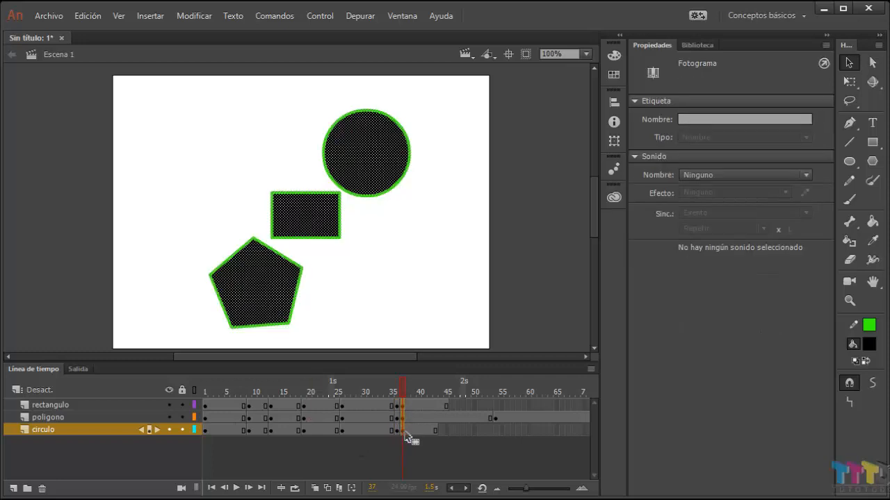
drag(406, 437, 422, 438)
click(402, 443)
Step: On the poligono layer only, move the keyframe at frame 13 to frame 12 and the one at frame 26 to frame 23
click(269, 419)
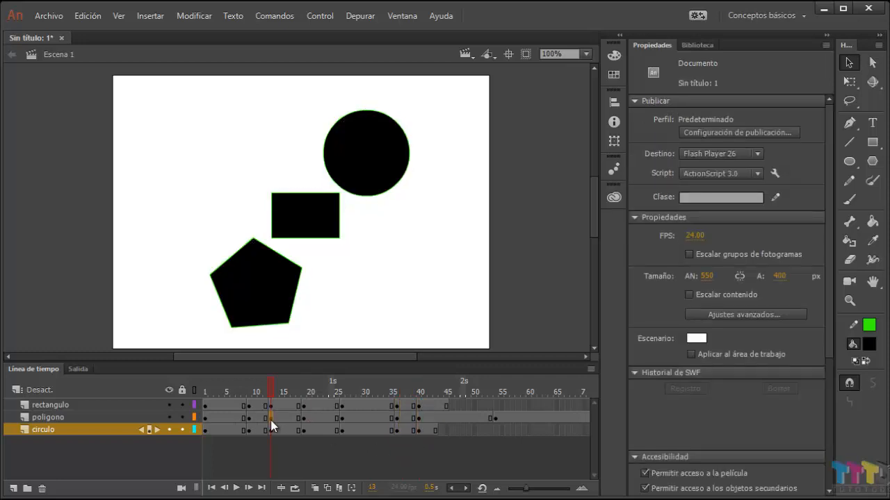
click(341, 422)
drag(341, 422, 324, 422)
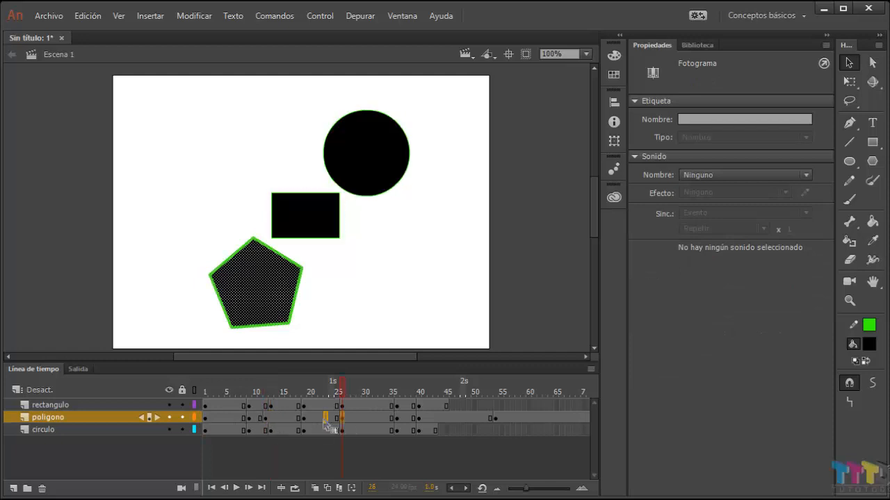
click(351, 461)
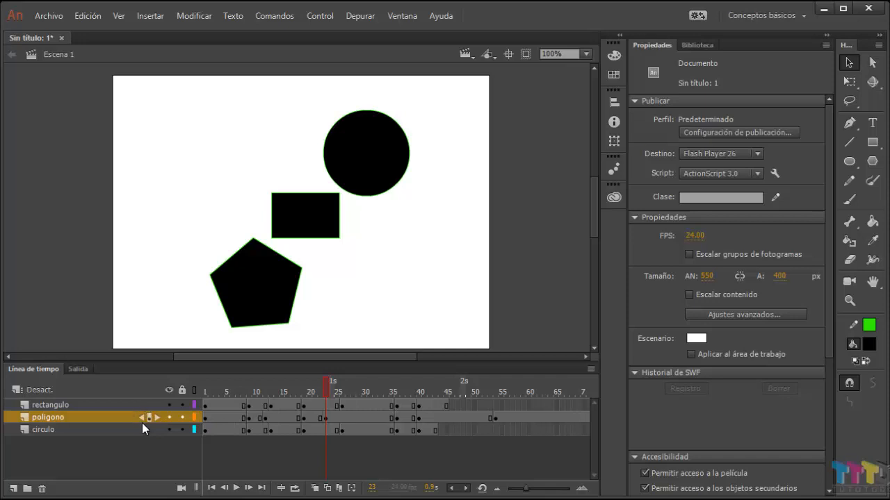
Step: Step through the poligono keyframes from frame 1 forward to frame 54 and back to frame 23
click(205, 418)
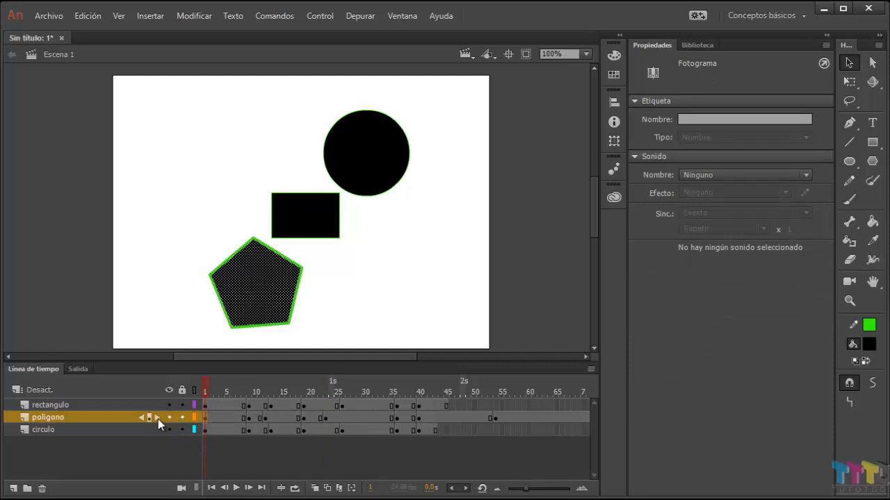
click(157, 417)
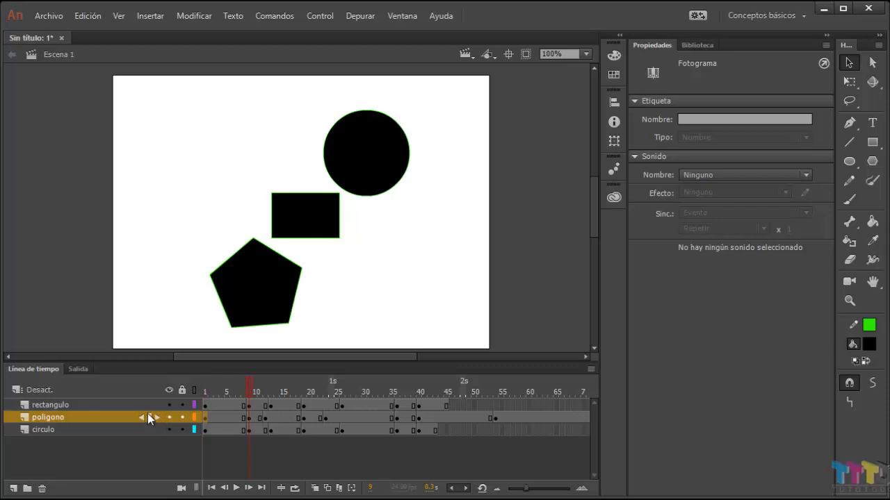
click(159, 417)
click(159, 417)
click(158, 417)
click(158, 417)
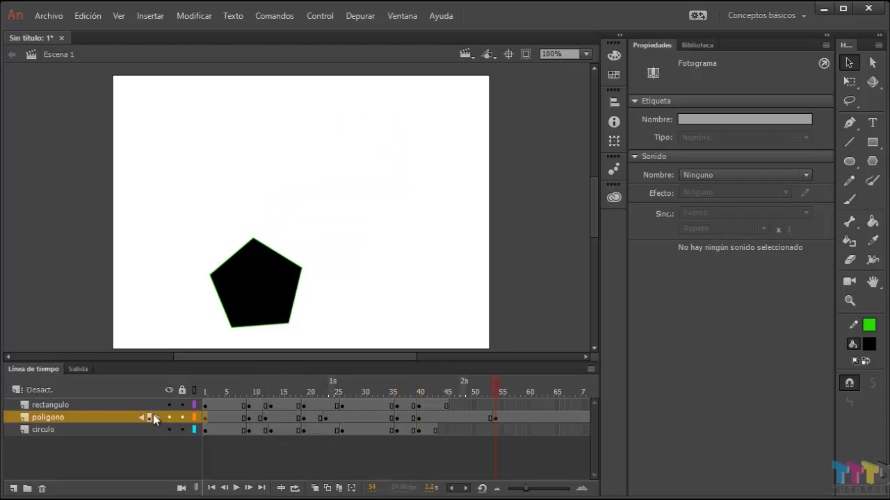
click(143, 417)
click(142, 417)
click(142, 418)
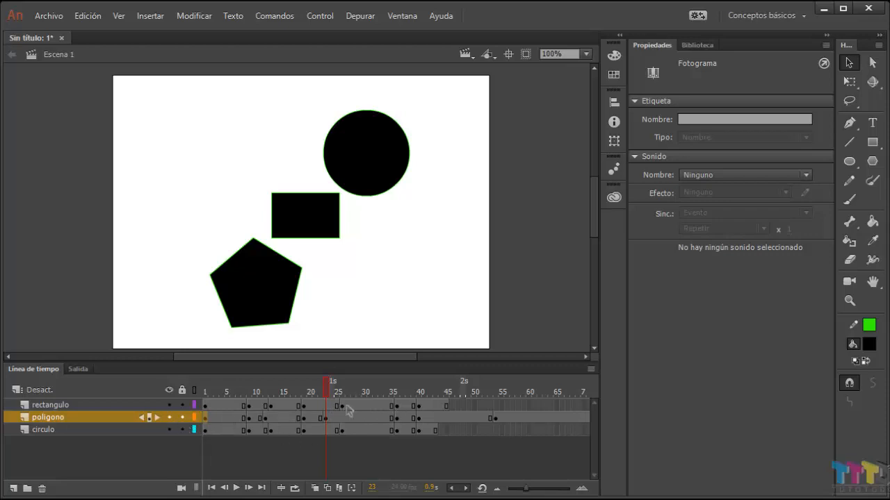
Step: Select the rectangulo layer and step through its neighbouring keyframes forward and back to frame 13
click(137, 405)
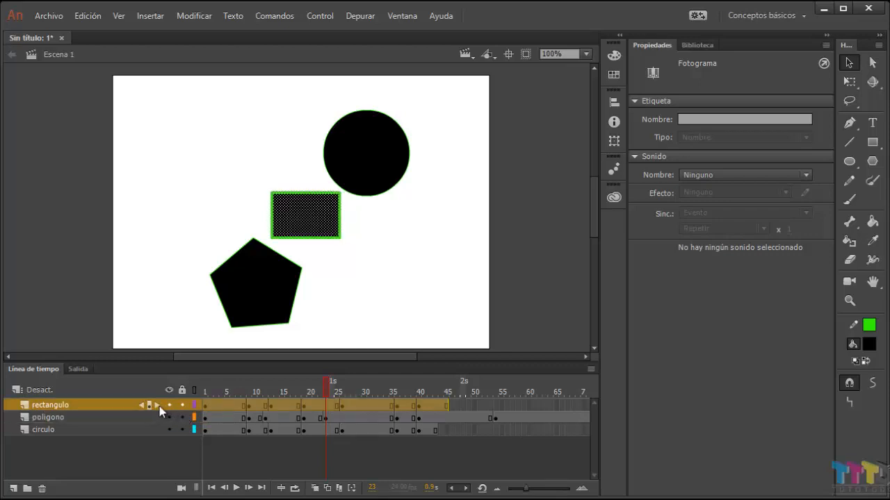
click(159, 405)
click(141, 407)
click(141, 407)
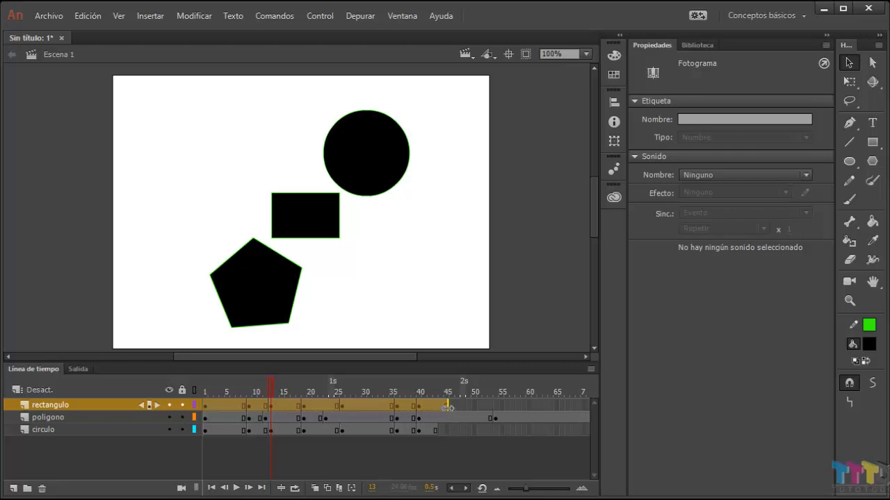
Step: Rescale the whole rectangulo frame span to end at frame 43, shrink it to frame 31, and stretch it to frame 51
mouse_move(440, 408)
mouse_down()
mouse_move(438, 418)
mouse_move(510, 404)
mouse_move(435, 405)
mouse_up()
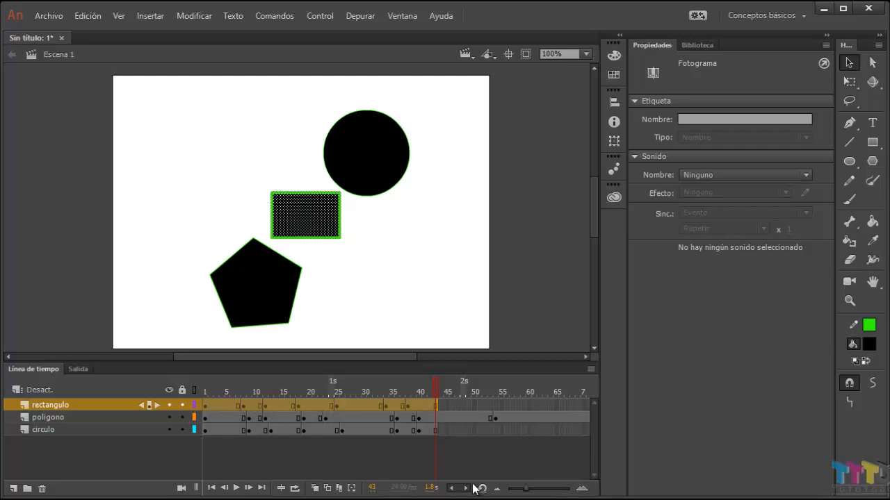
drag(438, 403, 369, 404)
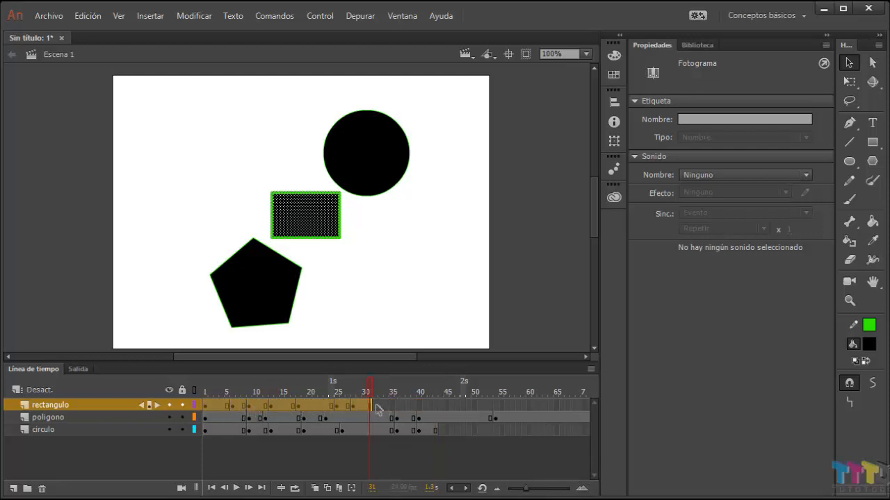
drag(373, 405, 479, 403)
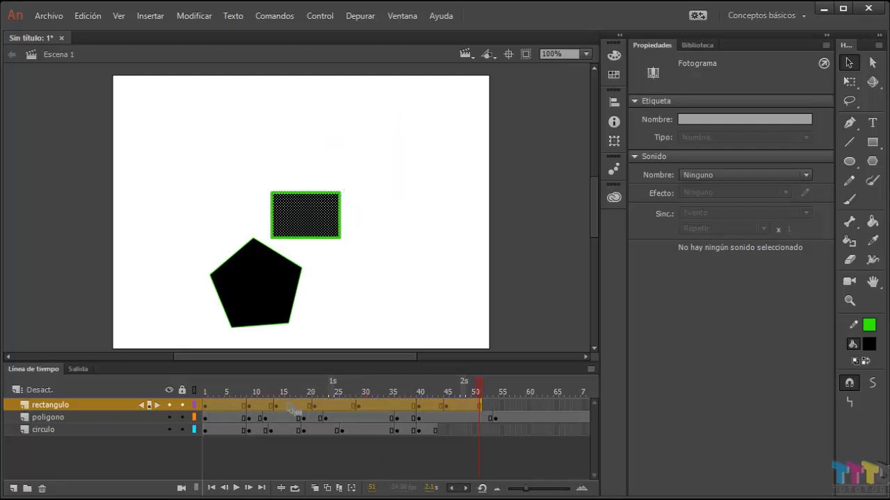
click(479, 405)
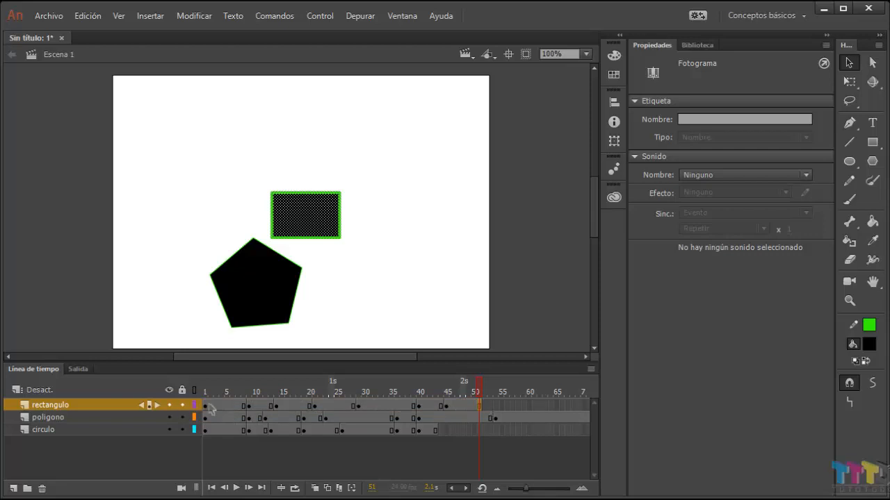
Step: Reselect the whole rectangulo frame span, shrink it to end at frame 34, and stretch it out to frame 60
drag(239, 406, 491, 410)
click(490, 408)
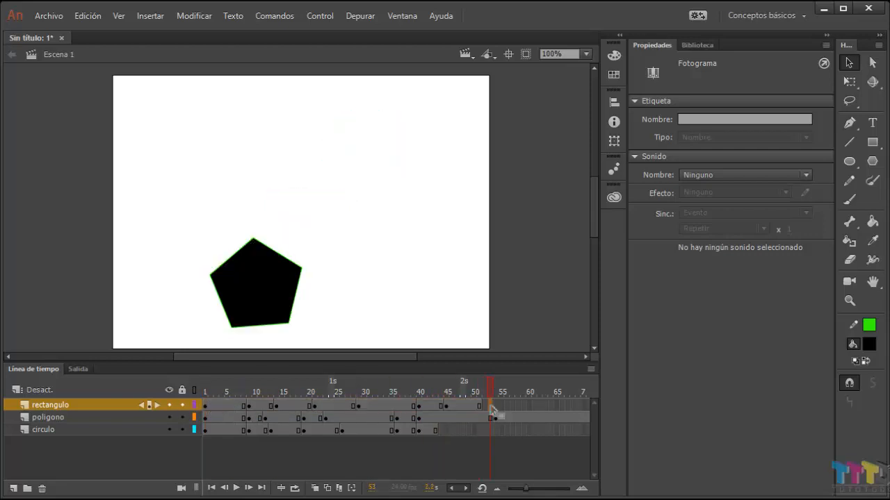
click(116, 407)
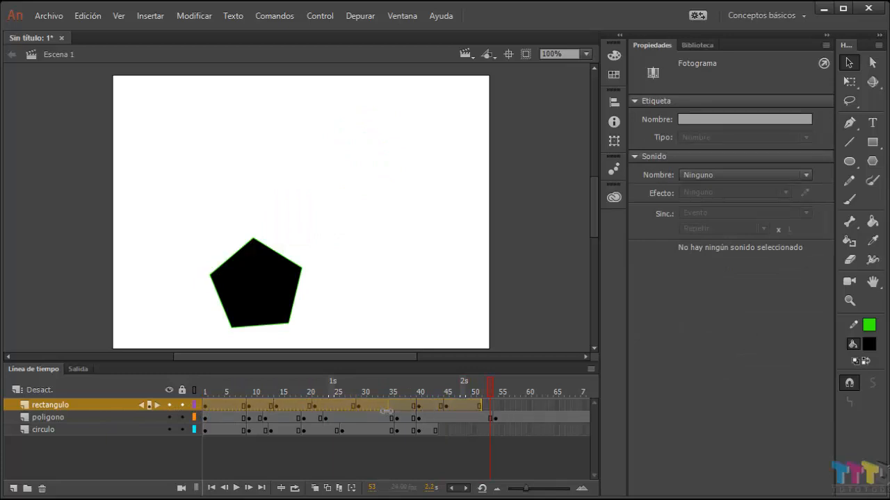
drag(389, 416, 388, 416)
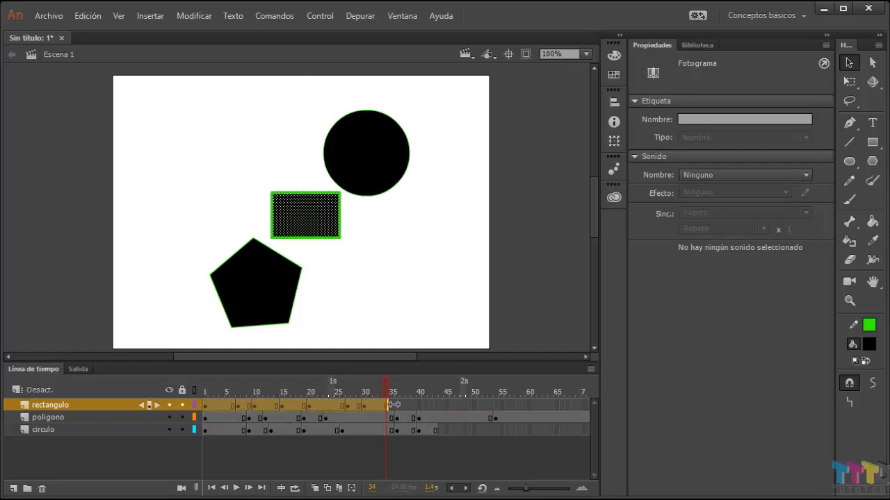
drag(391, 405, 530, 405)
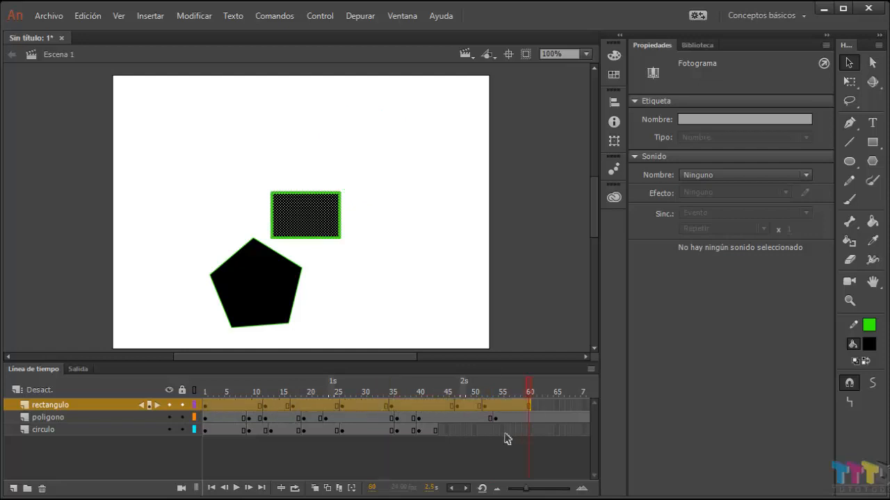
click(512, 464)
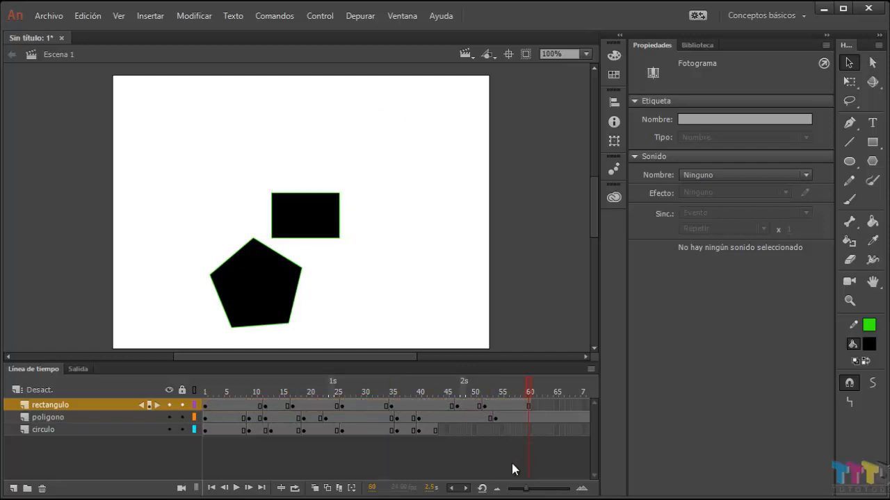
Step: Select frames 57 to 60 on the rectangulo layer and remove them
click(528, 406)
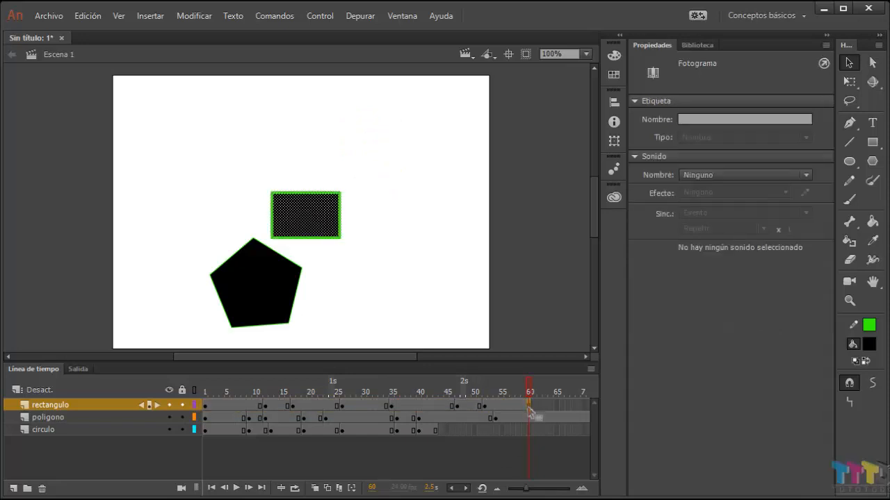
click(533, 455)
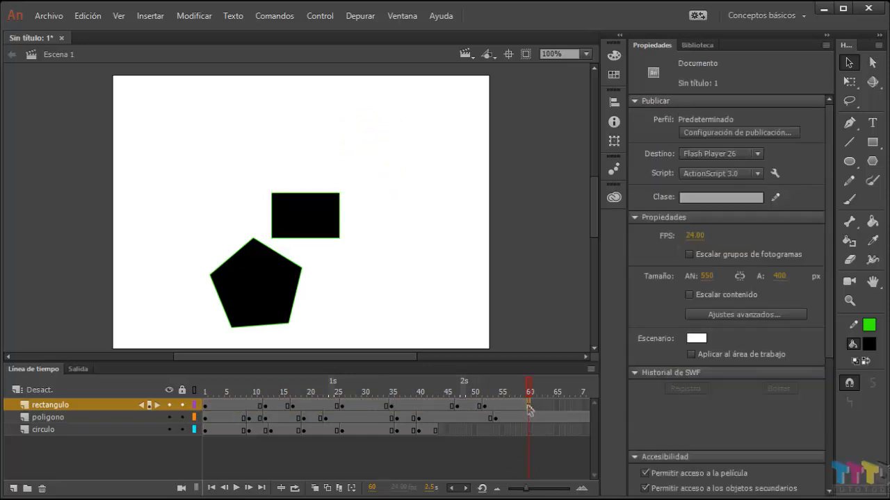
drag(528, 410, 513, 410)
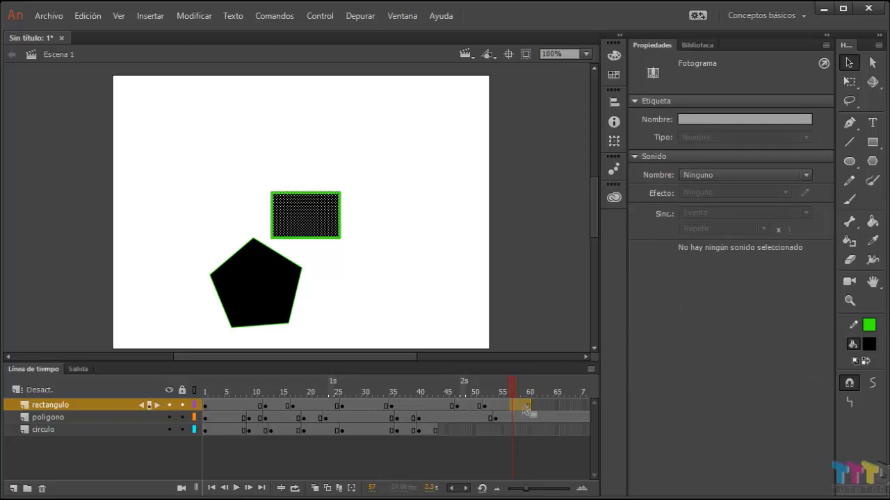
right_click(526, 411)
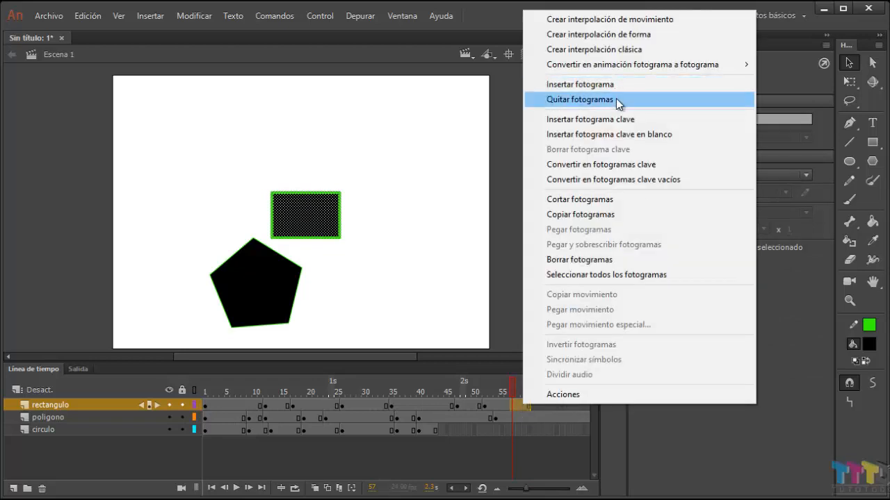
click(618, 104)
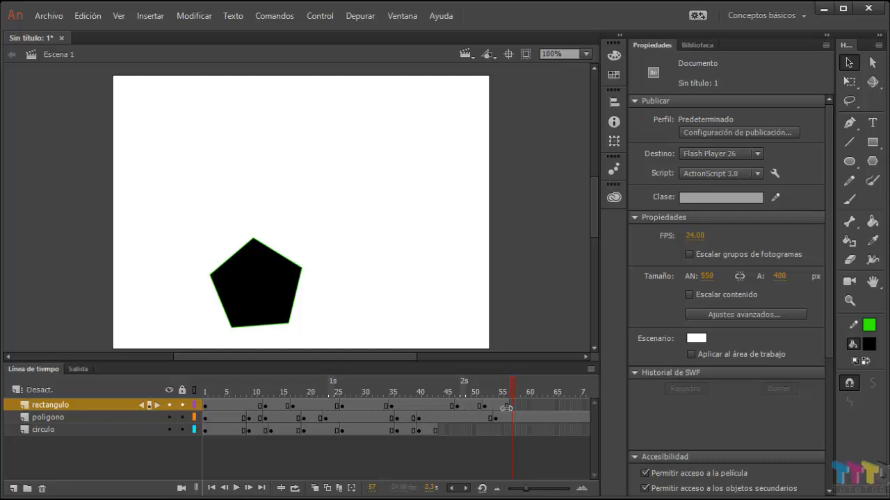
Step: Stretch rectangulo's last span to end at frame 65, extend the preceding span to frame 55, and shorten it to frame 50
drag(506, 408, 558, 408)
drag(480, 408, 506, 413)
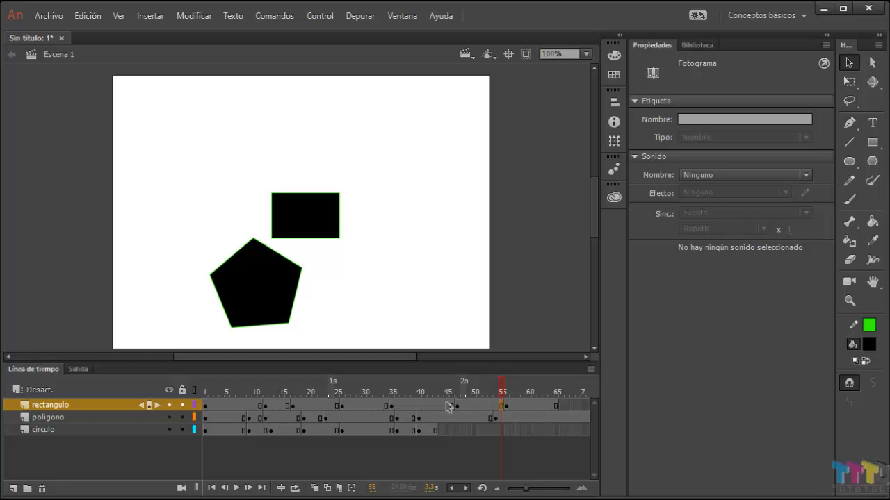
drag(501, 405, 474, 406)
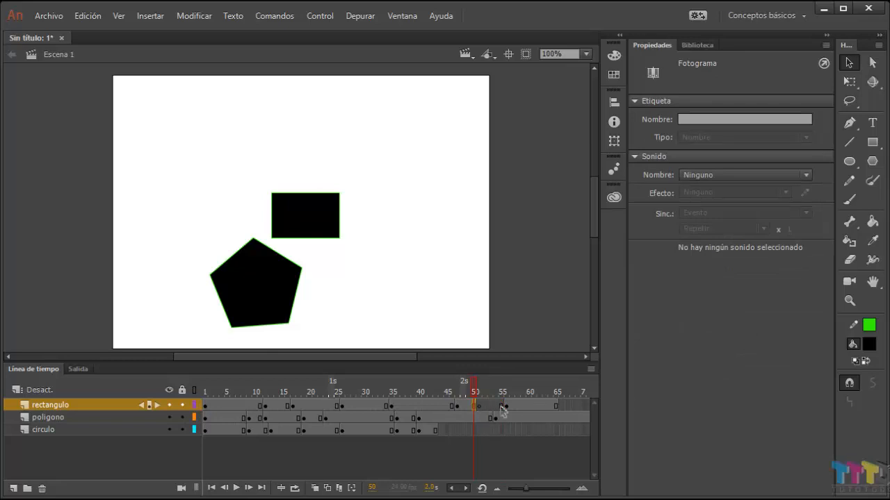
Step: Shift the rectangulo keyframe at frame 47 back to frame 42
click(452, 406)
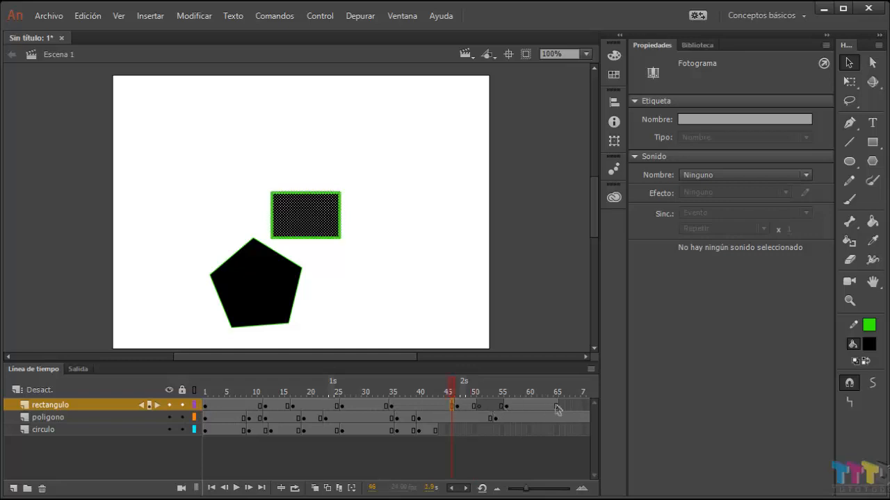
click(457, 408)
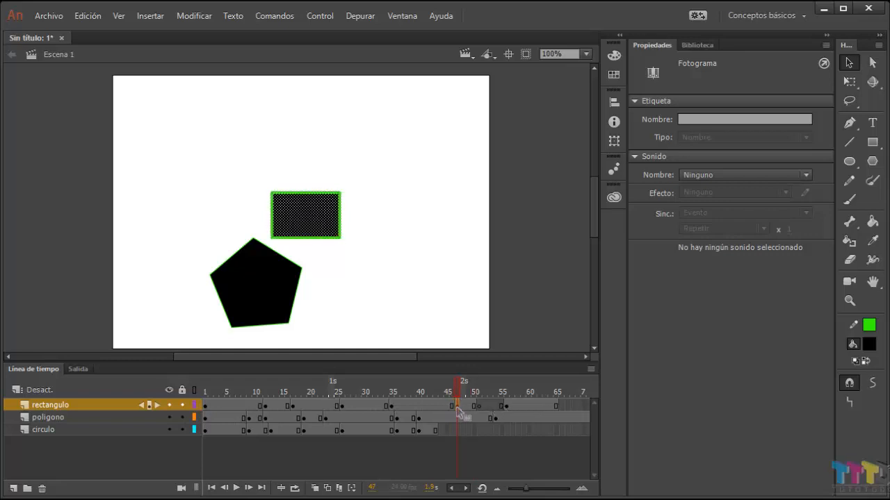
click(430, 407)
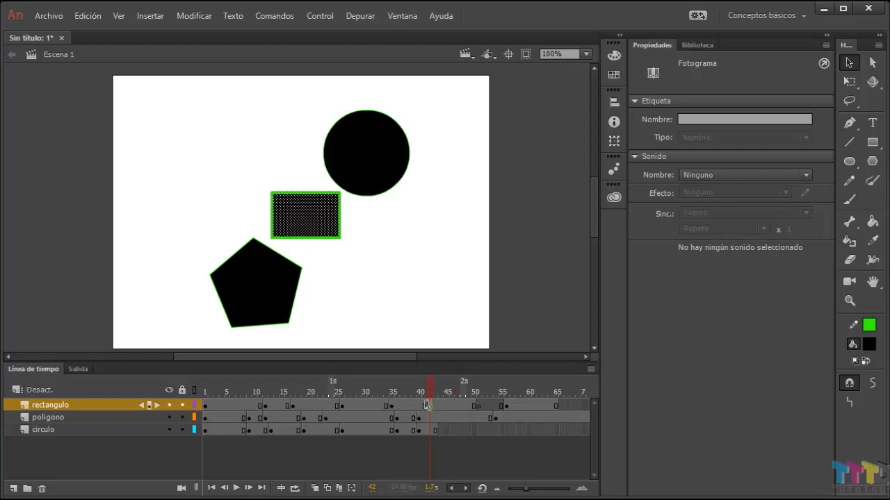
click(474, 407)
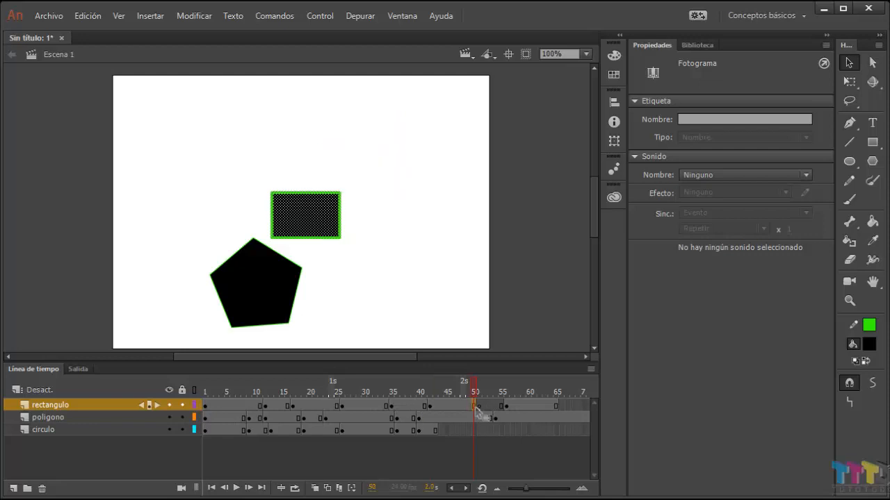
drag(476, 410, 499, 410)
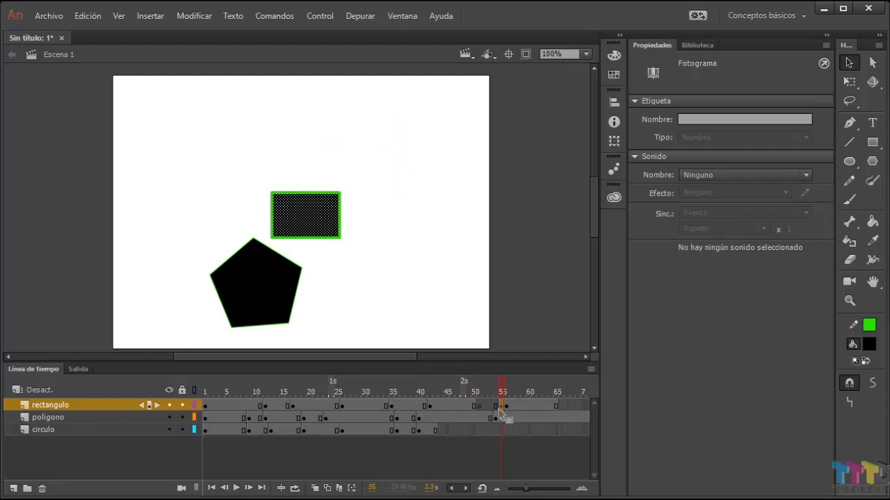
key(ctrl+z)
Step: Select the blank frames 51 to 55 on the rectangulo layer and remove them
click(501, 406)
right_click(479, 409)
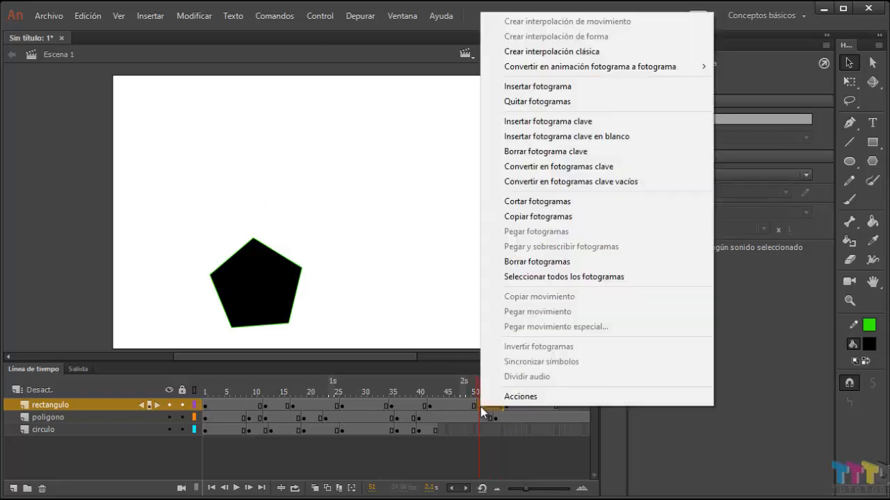
click(554, 102)
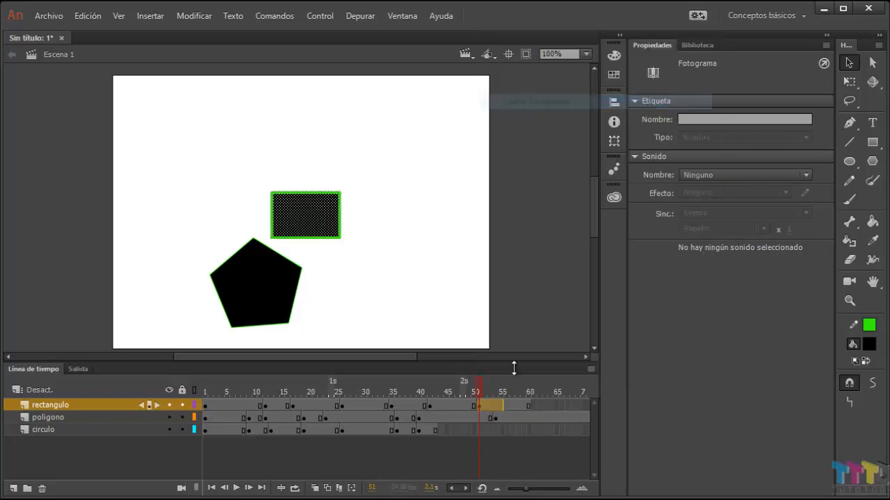
click(536, 459)
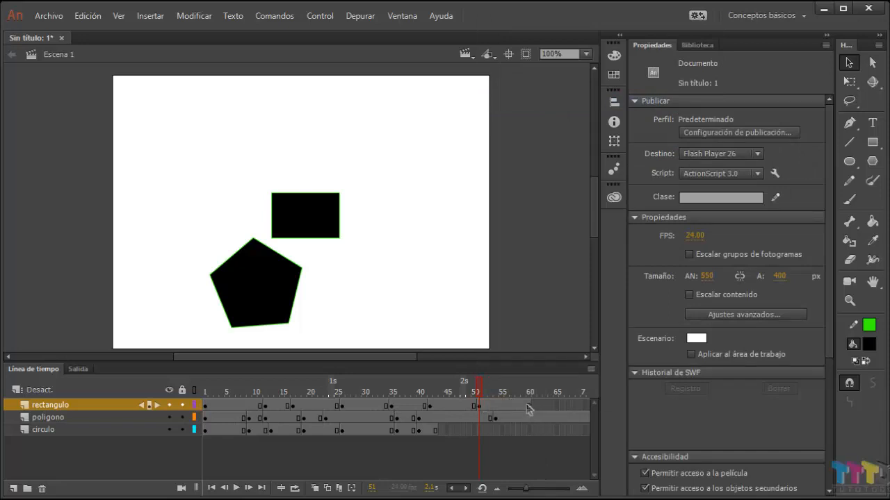
Step: Extend the last rectangulo span to frame 68 and shorten it to end at frame 62
click(572, 408)
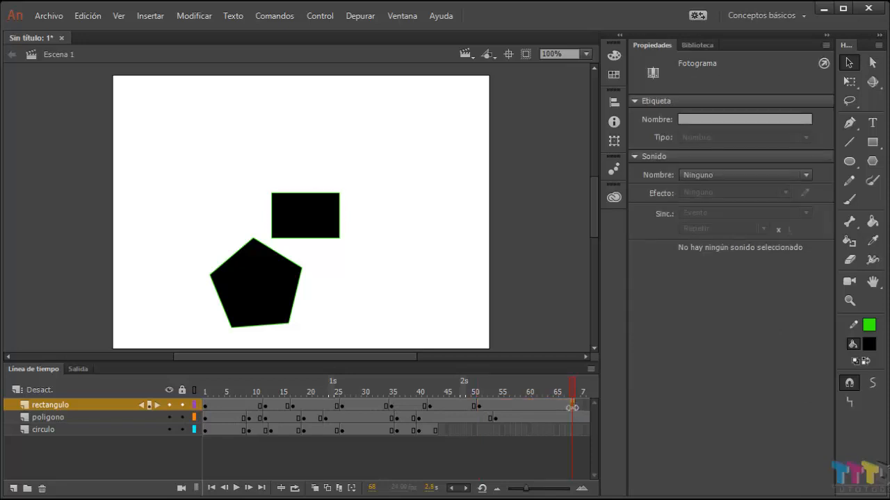
drag(571, 408, 540, 408)
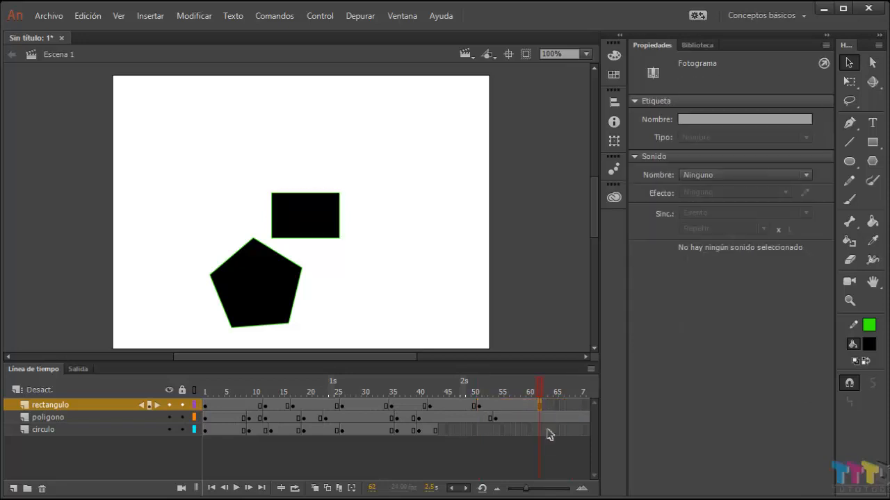
click(548, 430)
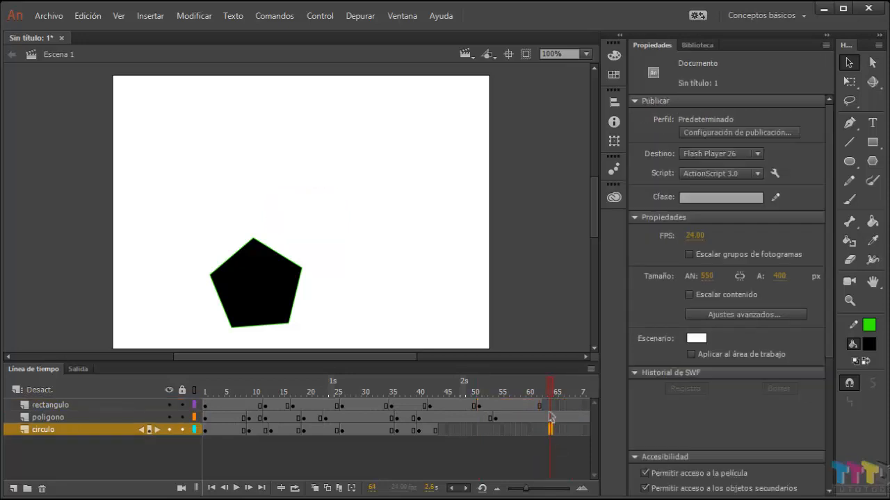
Step: Select rectangulo frames 26 to 62, compress them to end at frame 47, and stretch them out to frame 62
click(97, 407)
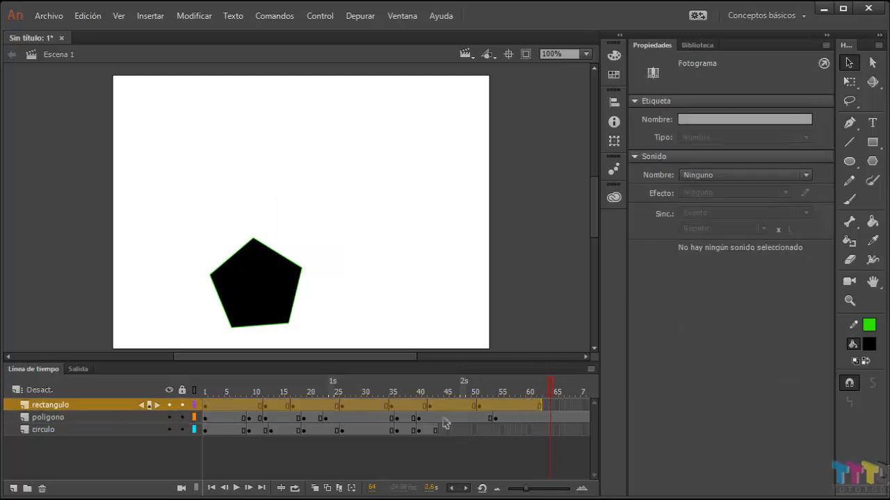
click(343, 410)
click(464, 464)
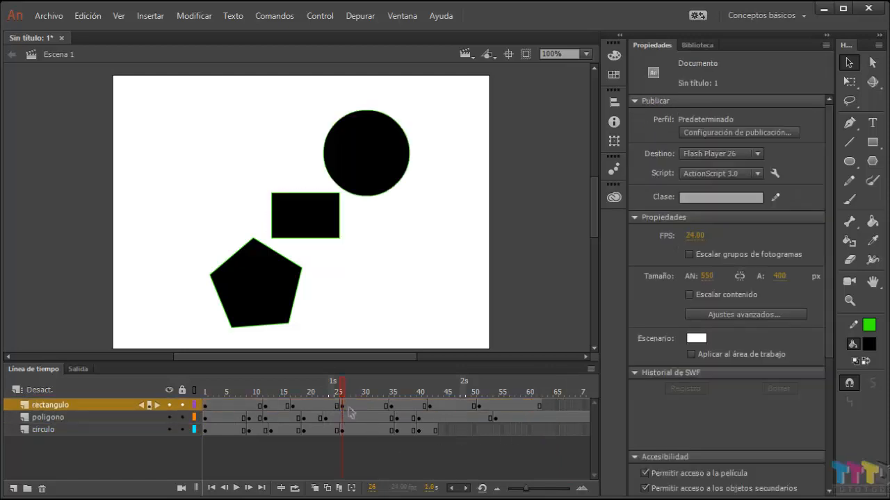
drag(350, 406, 542, 409)
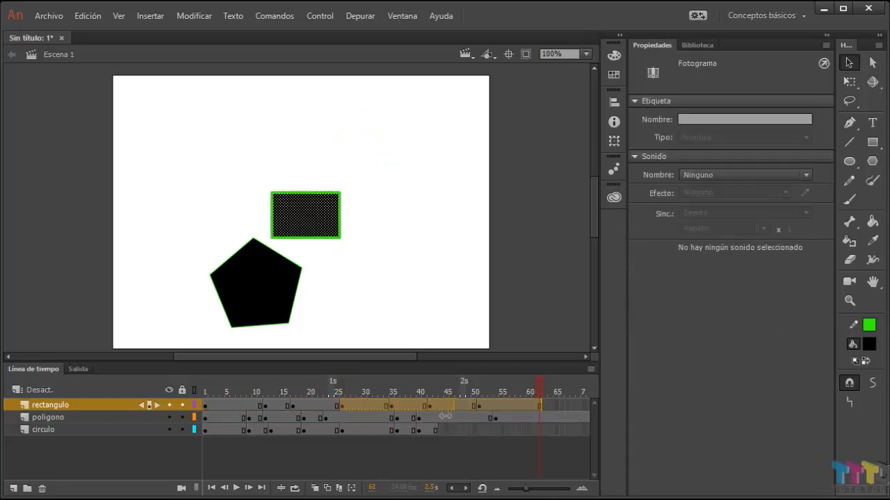
drag(426, 418, 458, 418)
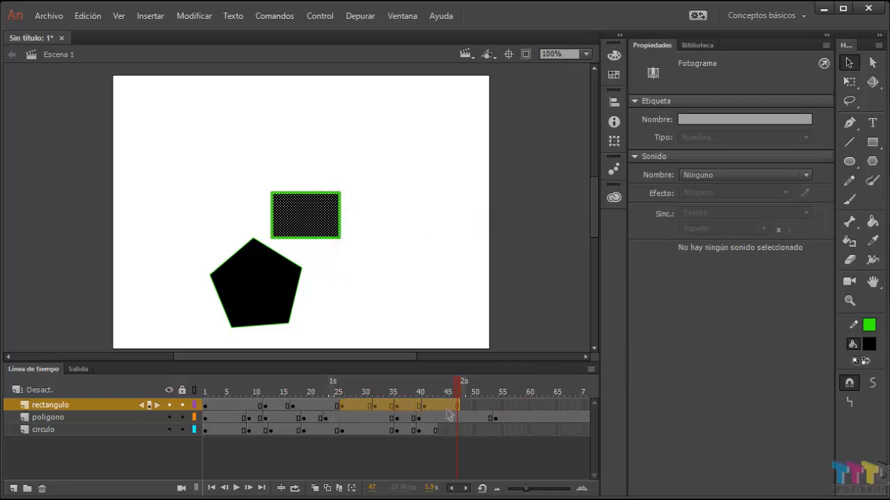
drag(460, 406, 540, 406)
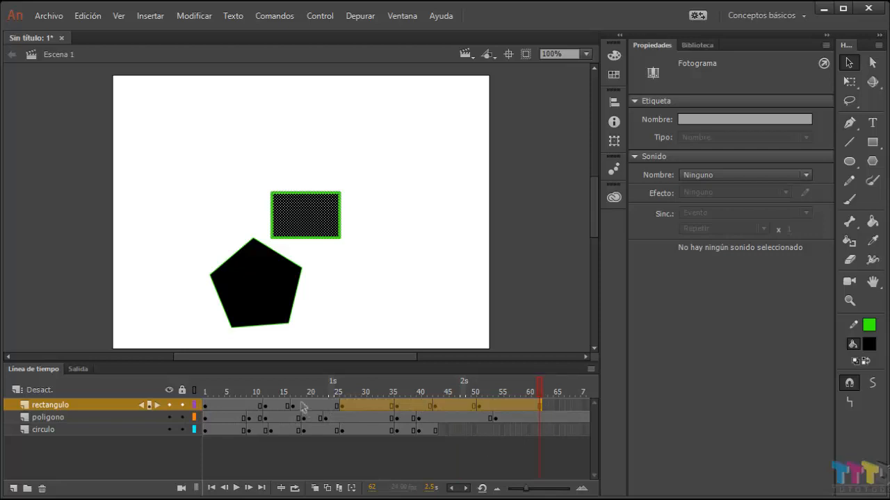
Step: Select frames 15 to 39 across all three layers and remove them
drag(282, 406, 415, 453)
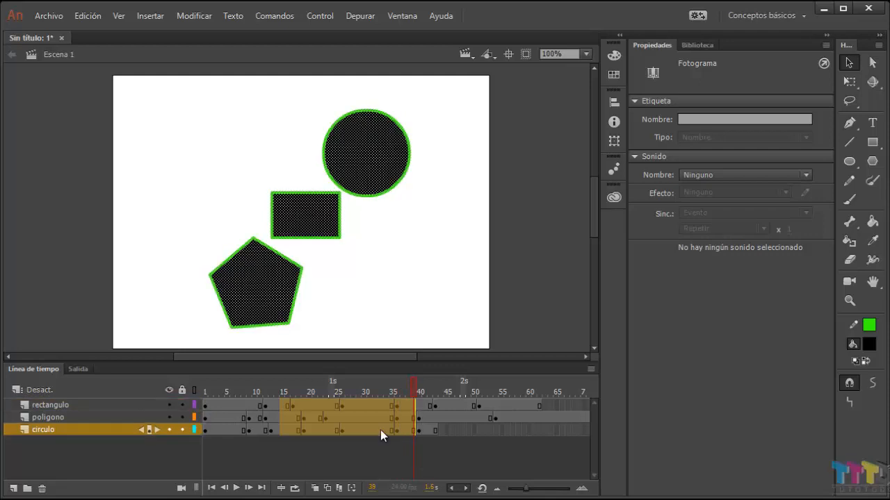
right_click(369, 419)
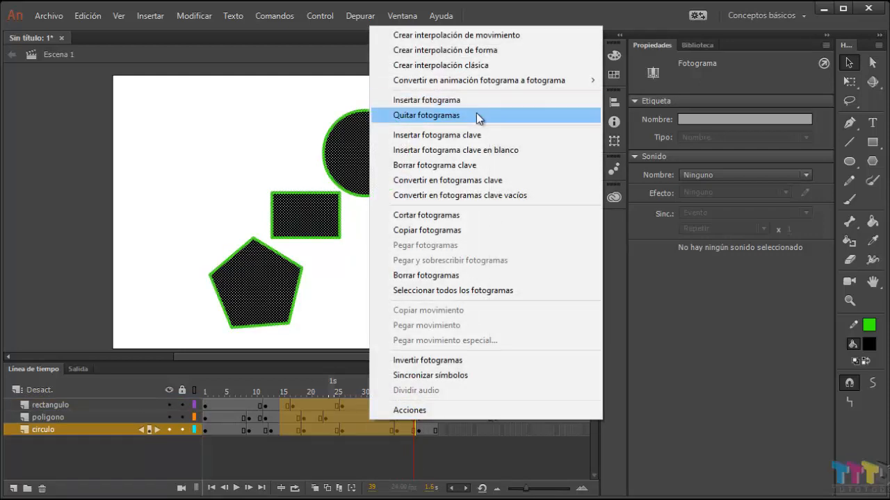
click(455, 116)
click(491, 450)
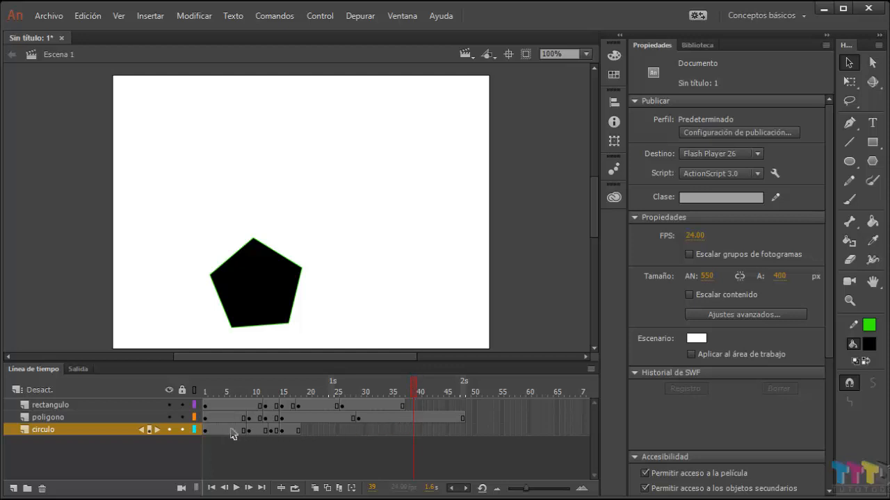
Step: At frame 6, place the rectangulo layer between poligono and circulo, and move the rectangle partly behind the pentagon at about X 209.5, Y 238.35
drag(414, 387, 380, 387)
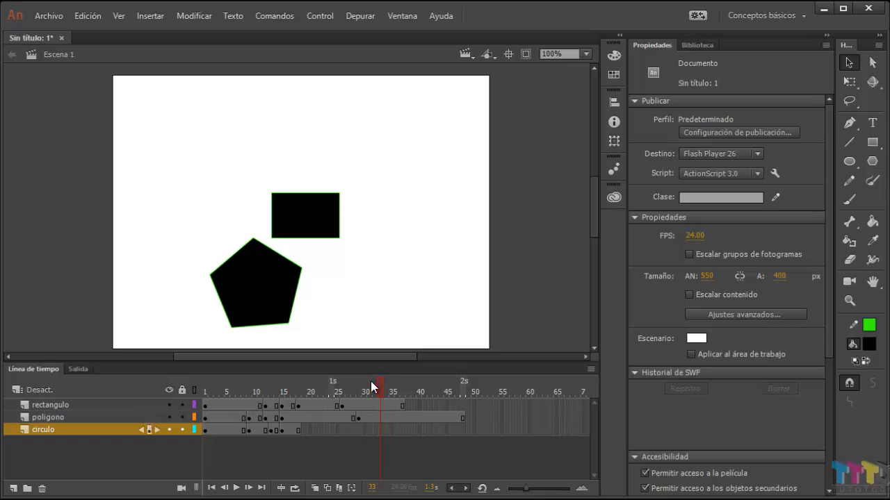
drag(373, 387, 233, 417)
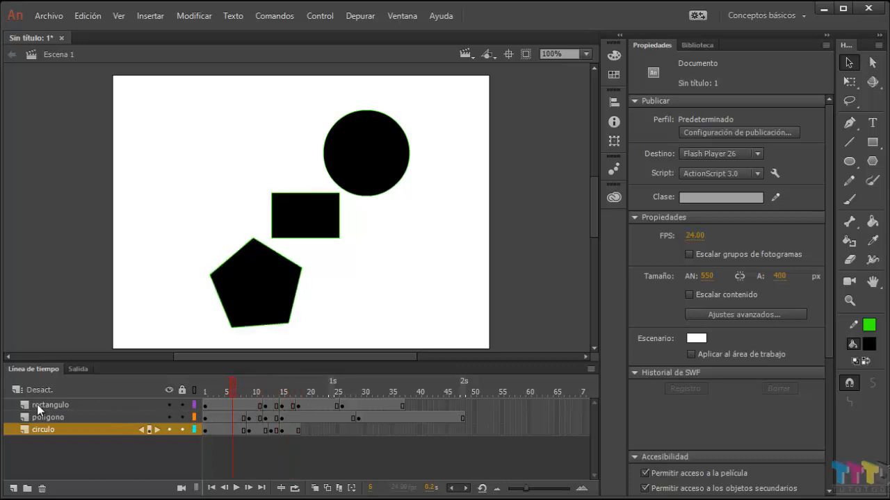
drag(60, 399, 56, 426)
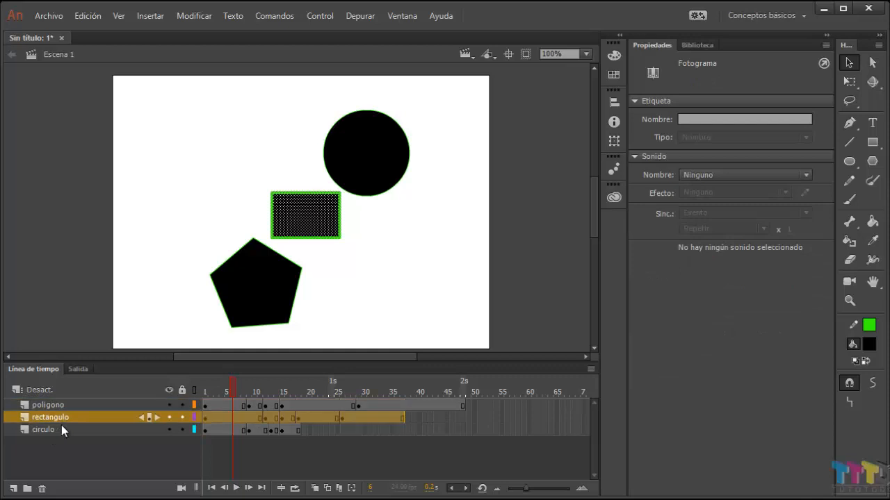
drag(321, 222, 305, 267)
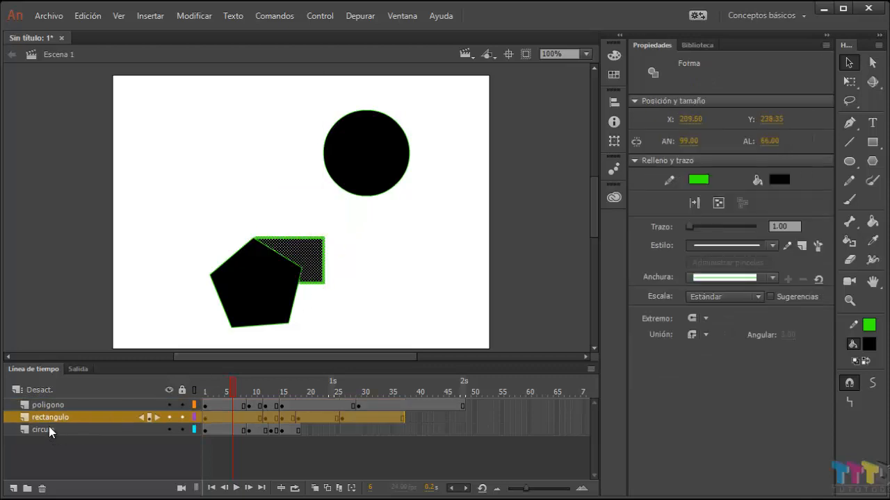
Step: Place the rectangulo layer below circulo and move the circle over the rectangle's corner at about X 278.5, Y 145.75
drag(60, 419, 61, 439)
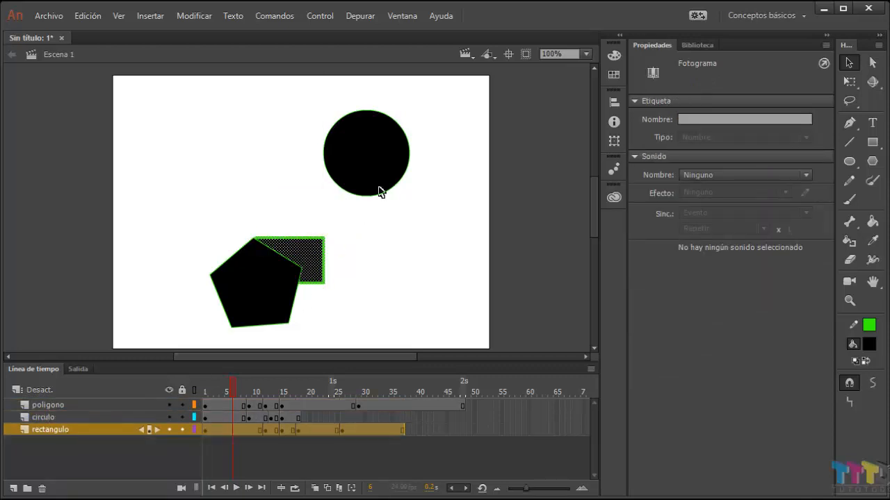
click(381, 172)
drag(381, 172, 354, 238)
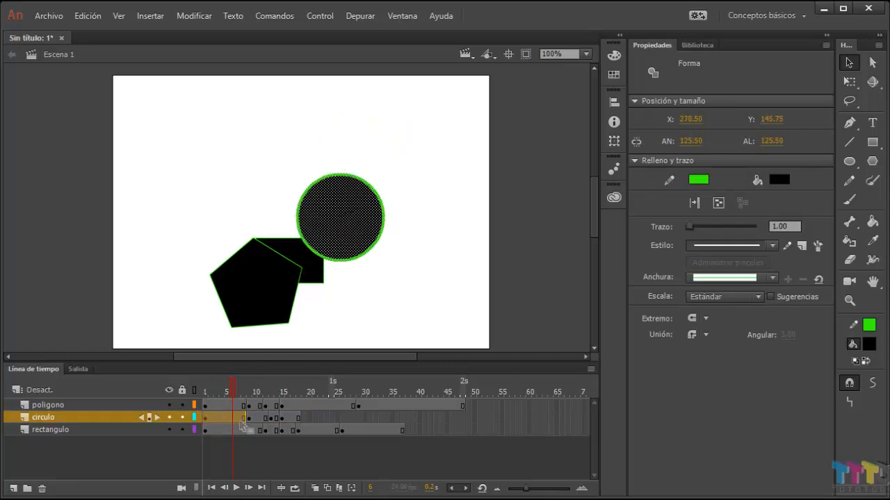
Step: Scrub the playhead from frame 7 to frame 12 and back to frame 5 to compare the shapes' positions
click(242, 387)
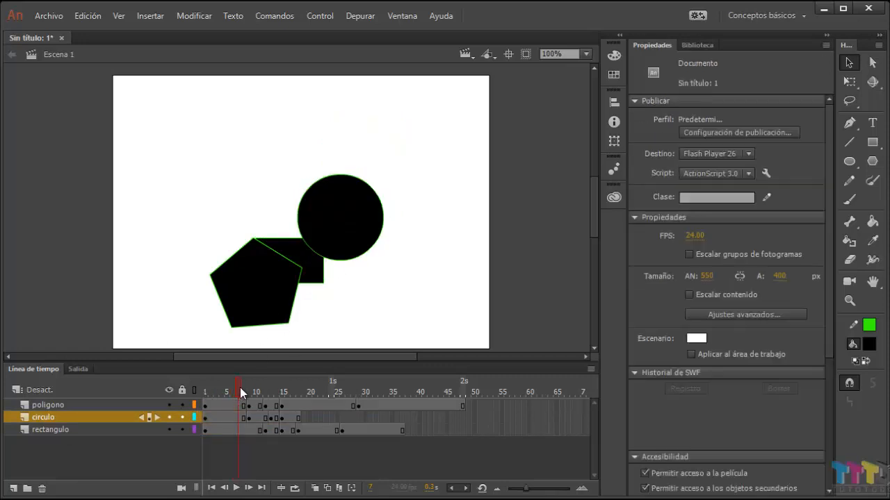
drag(246, 388, 268, 394)
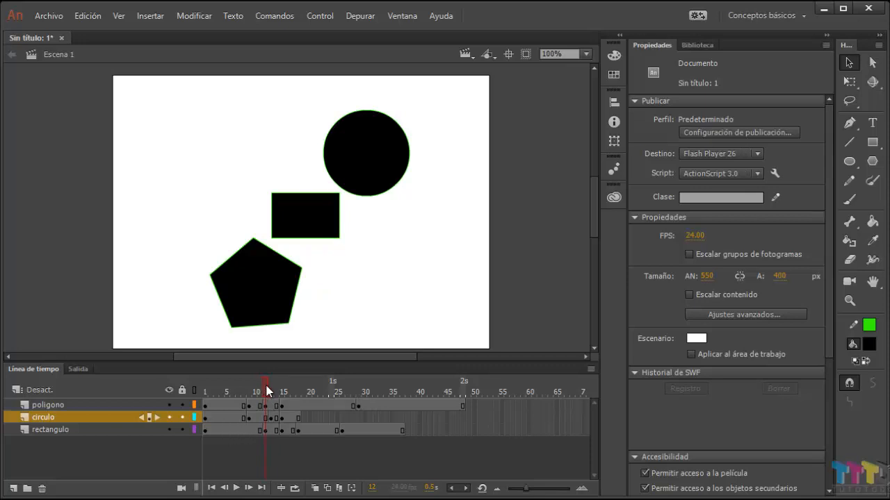
drag(265, 389, 222, 394)
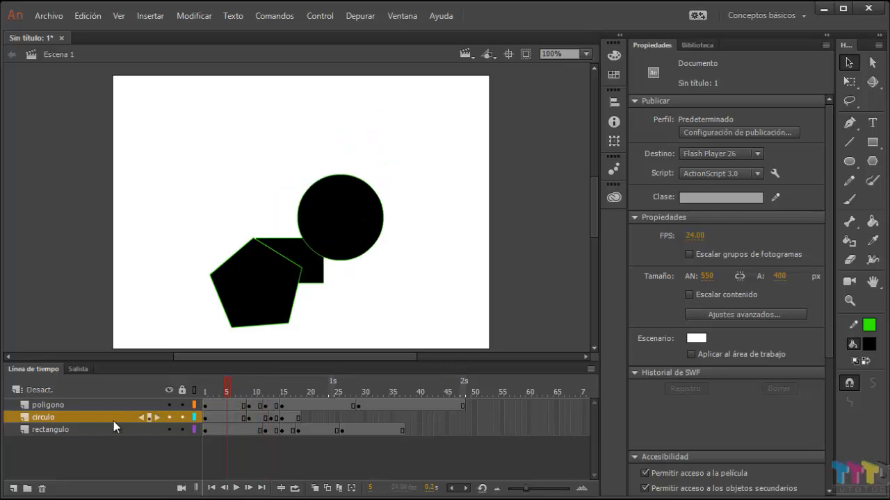
Step: Move the poligono layer below rectangulo and return the playhead to frame 1
click(86, 406)
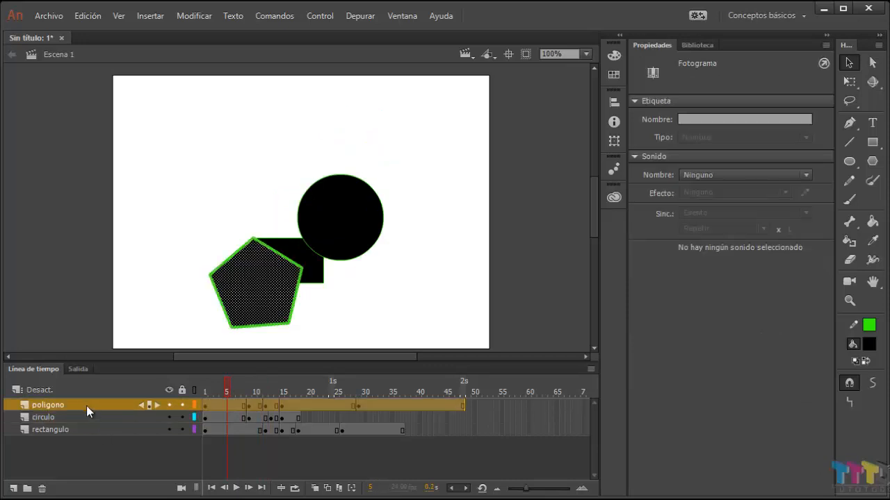
drag(87, 406, 91, 431)
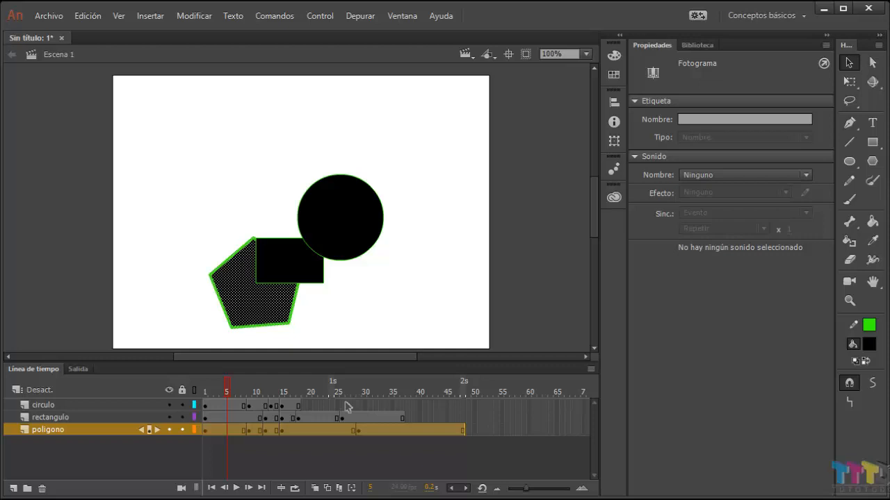
click(243, 392)
drag(265, 395, 179, 430)
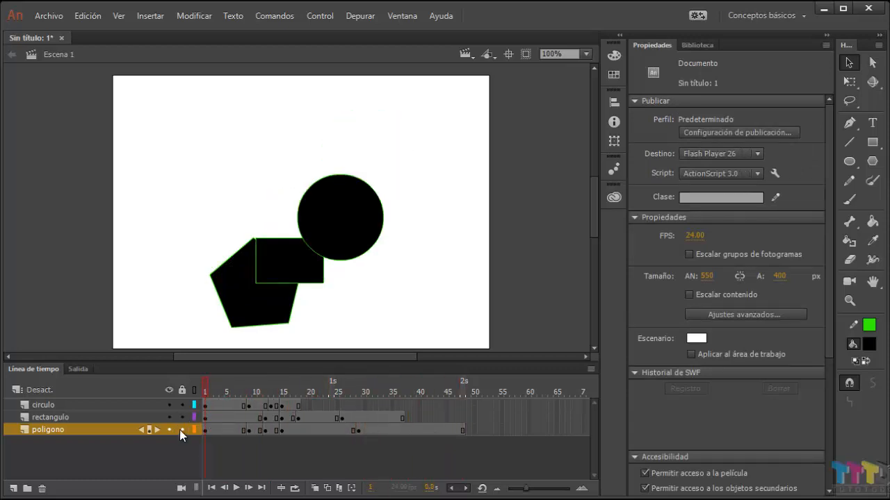